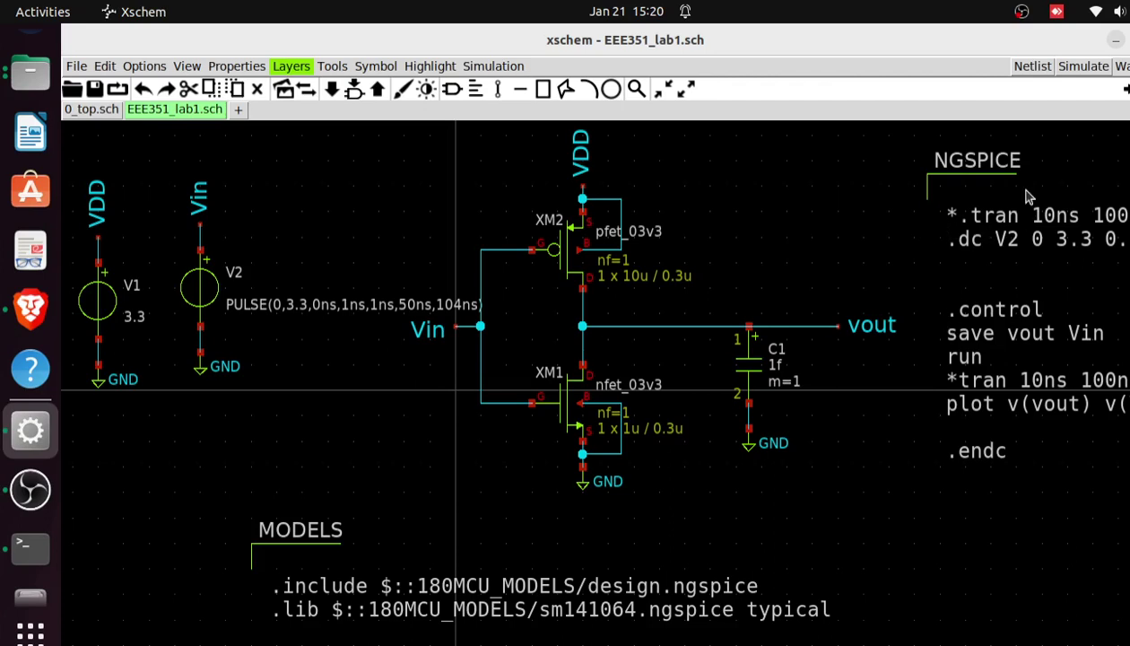
Step: Generate the netlist of EEE351_lab1.sch, run the ngspice simulation to view the vout and vin curves, and close the simulation windows
{"action": "left_click", "coordinate": [1027, 66]}
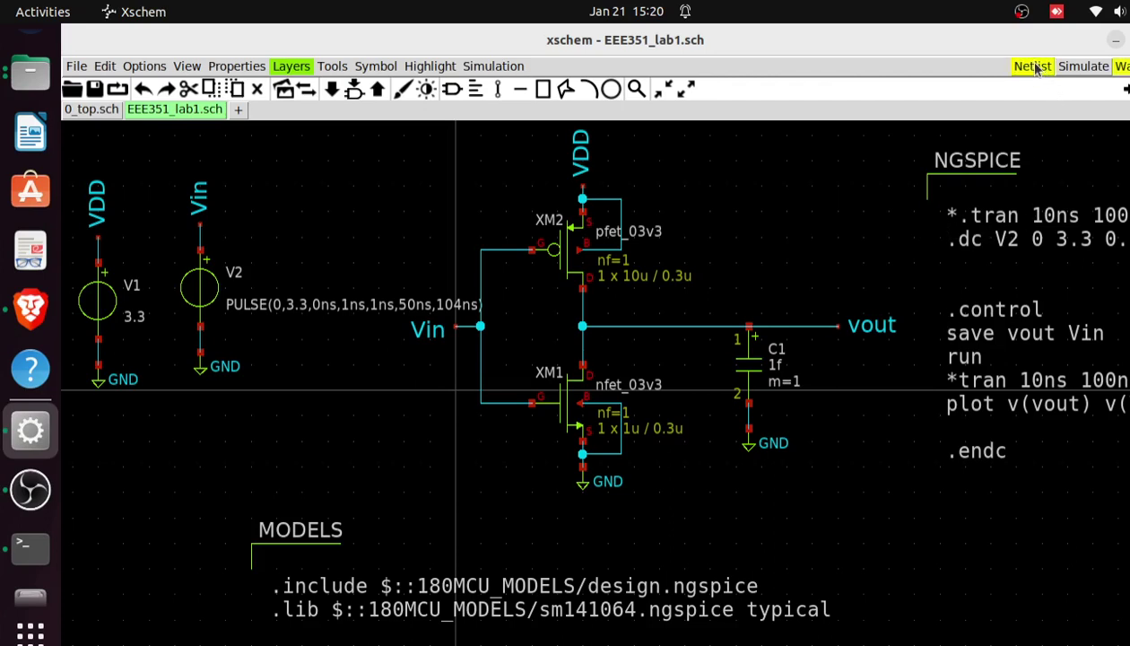
{"action": "left_click", "coordinate": [1081, 72]}
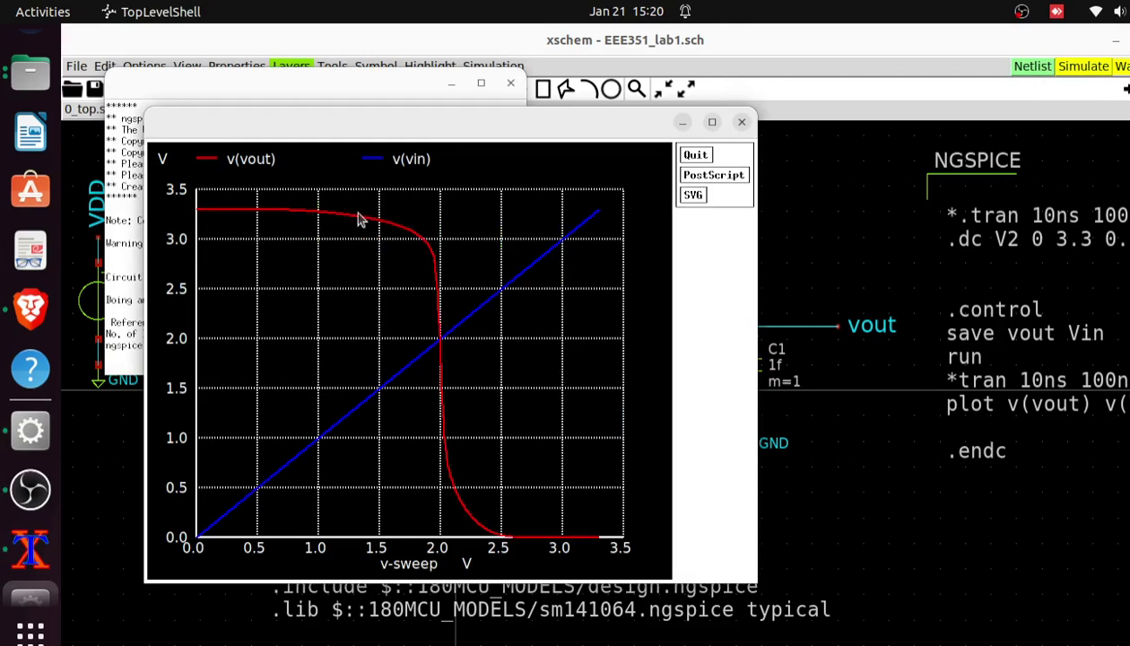
{"action": "left_click", "coordinate": [740, 122]}
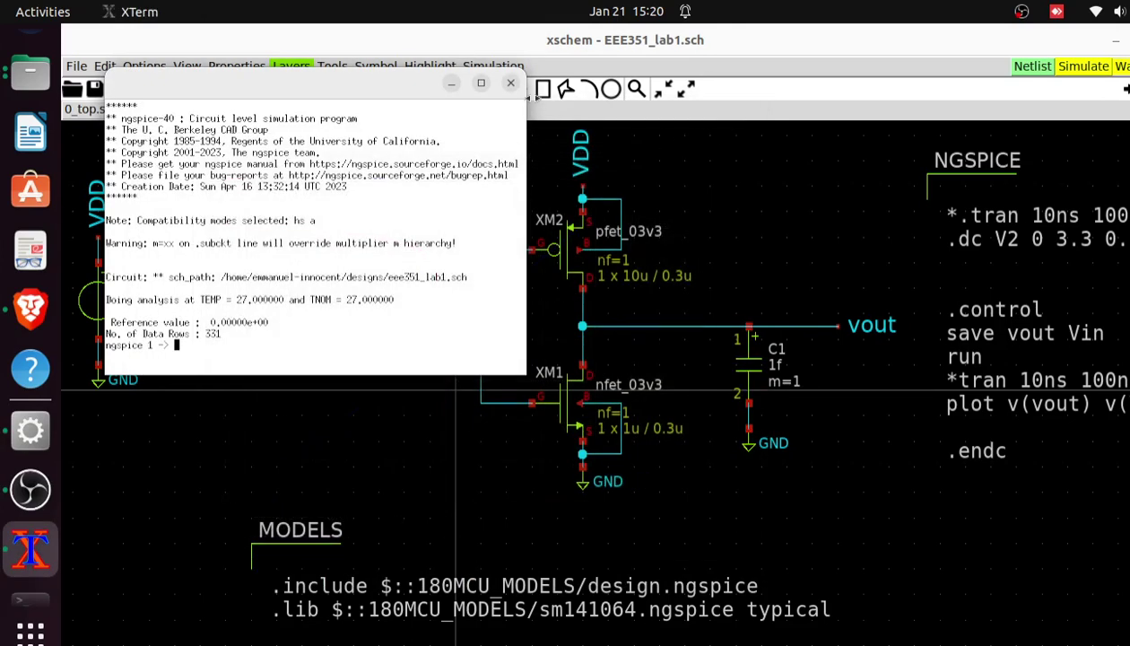
{"action": "left_click", "coordinate": [510, 83]}
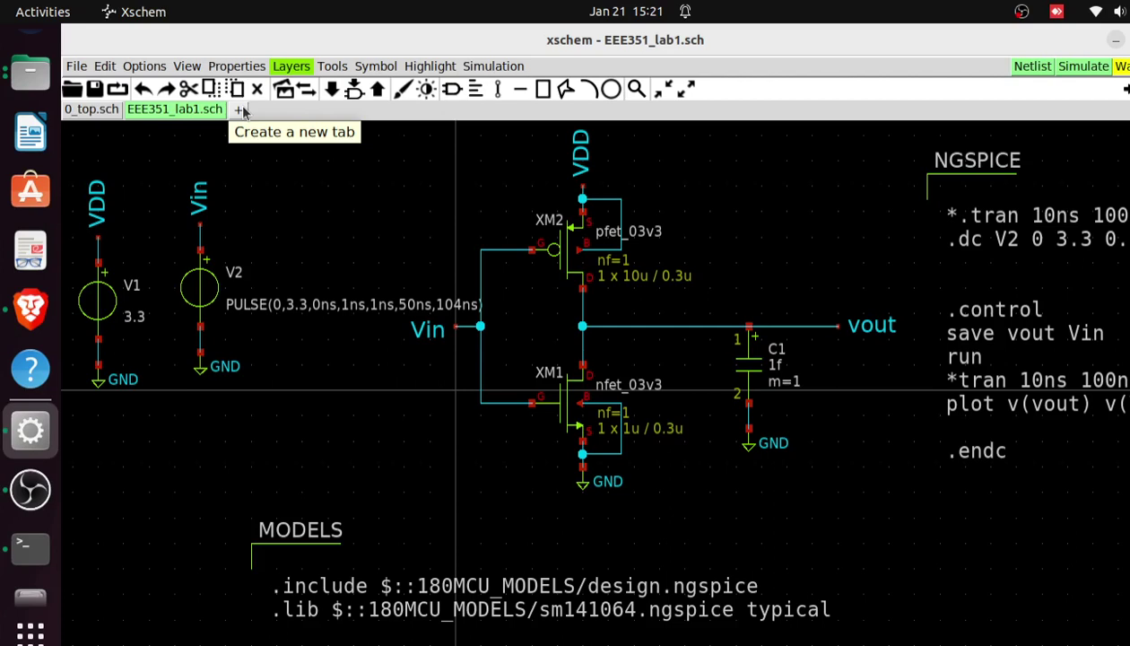
Step: Create a new schematic and copy the complete inverter circuit with its load capacitor into it from EEE351_lab1.sch
{"action": "left_click", "coordinate": [241, 110]}
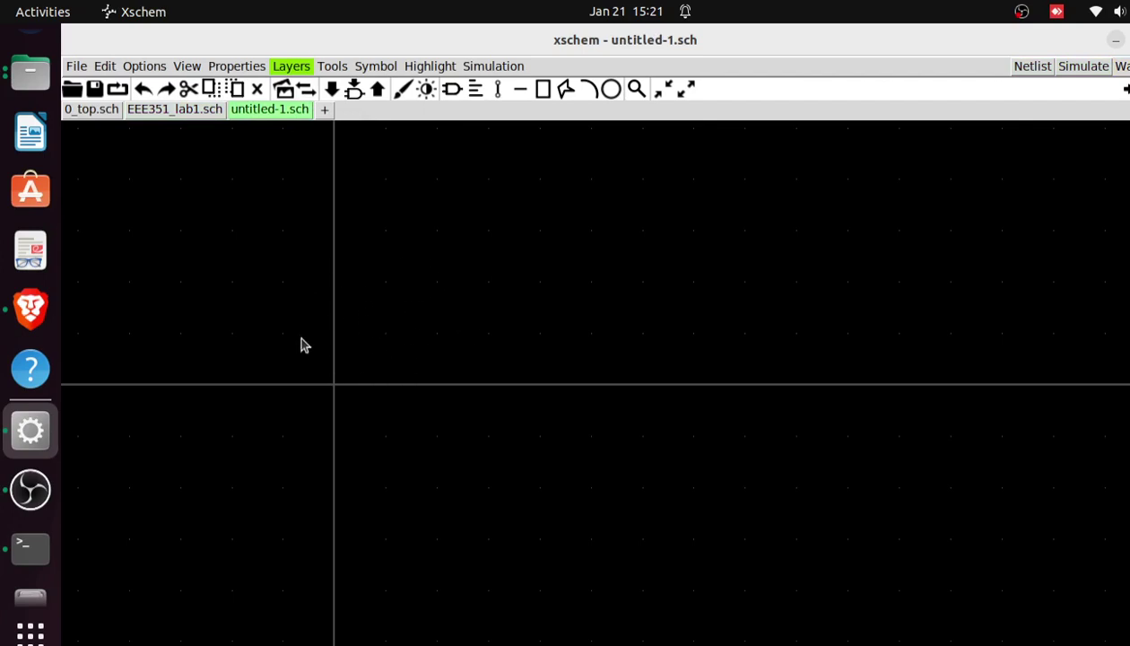
{"action": "left_click", "coordinate": [177, 109]}
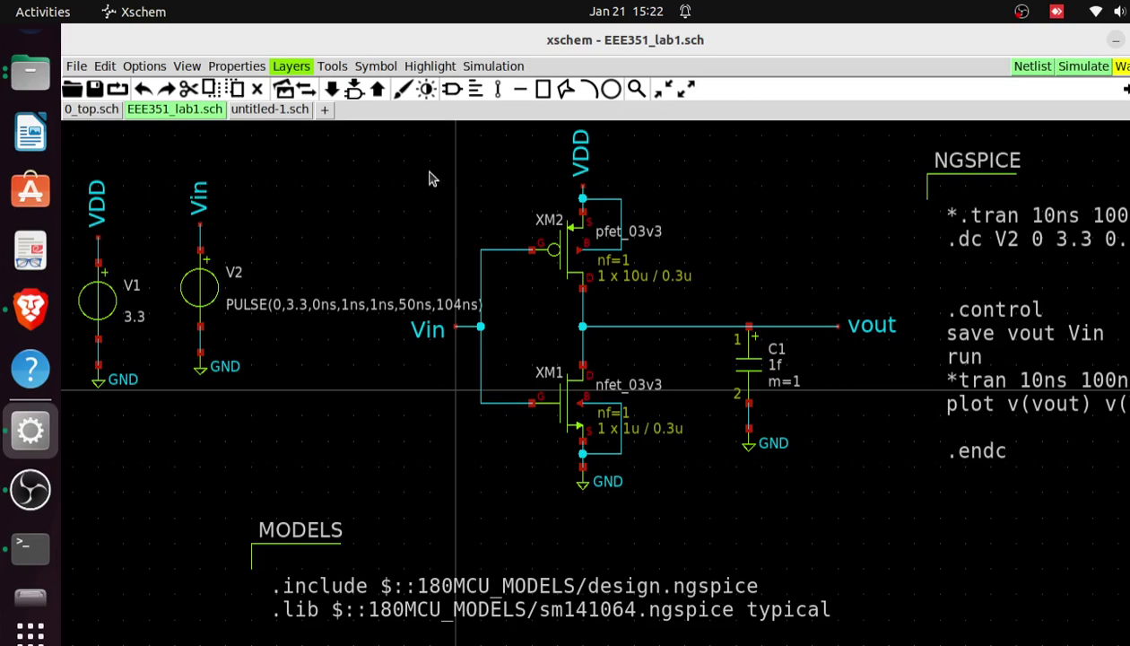
{"action": "left_click_drag", "start_coordinate": [378, 137], "coordinate": [708, 420]}
{"action": "left_click_drag", "start_coordinate": [782, 486], "coordinate": [888, 553]}
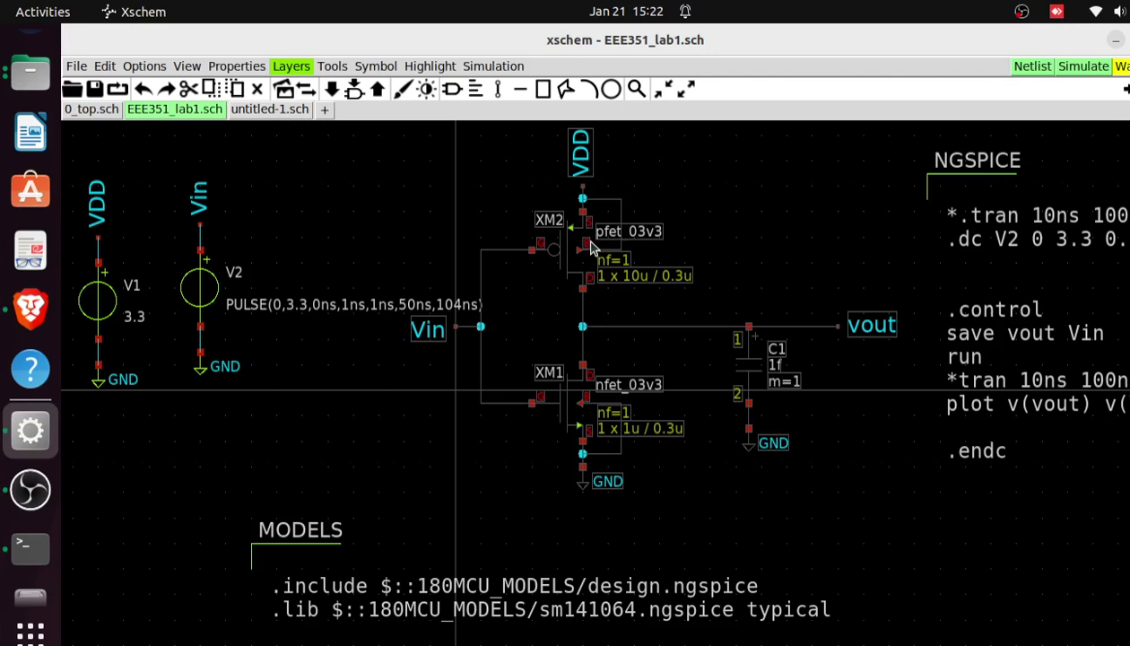
{"action": "left_click_drag", "start_coordinate": [590, 247], "coordinate": [282, 111]}
{"action": "left_click", "coordinate": [283, 109]}
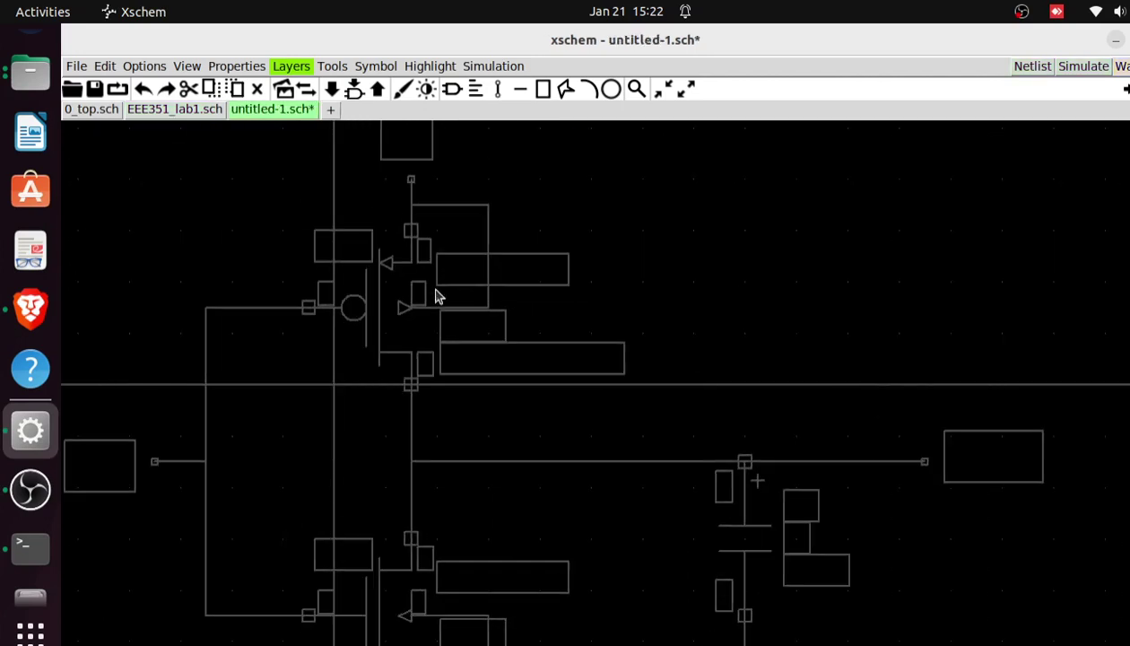
{"action": "left_click", "coordinate": [544, 270]}
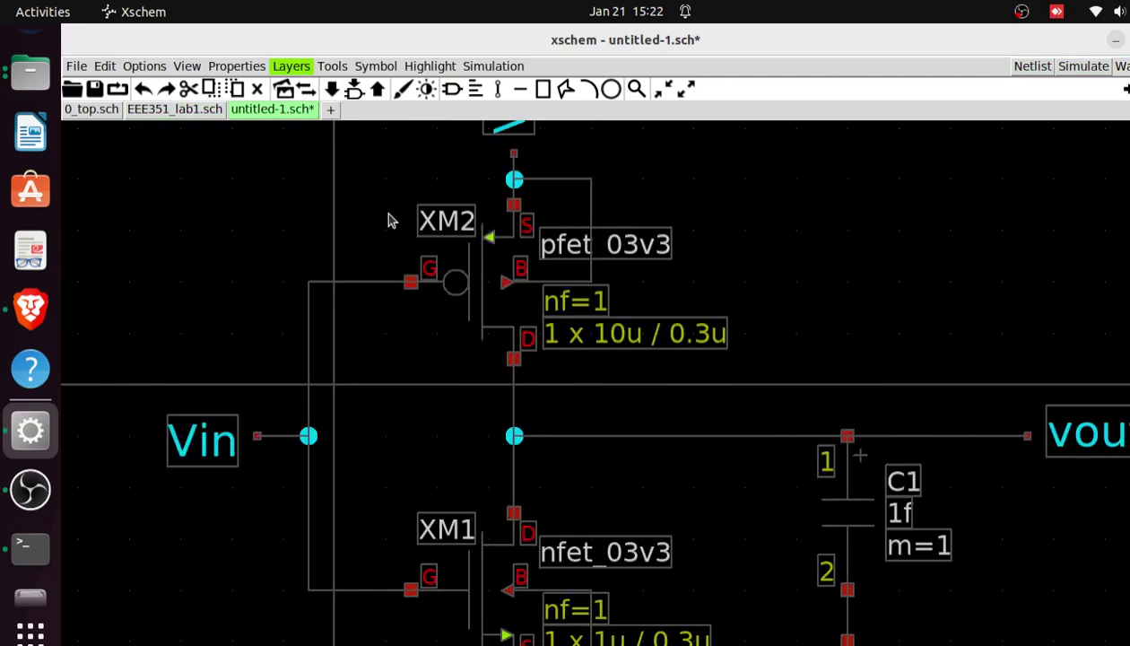
Step: Return to EEE351_lab1.sch, release the pending inverter copy there and undo its placement
{"action": "left_click", "coordinate": [174, 108]}
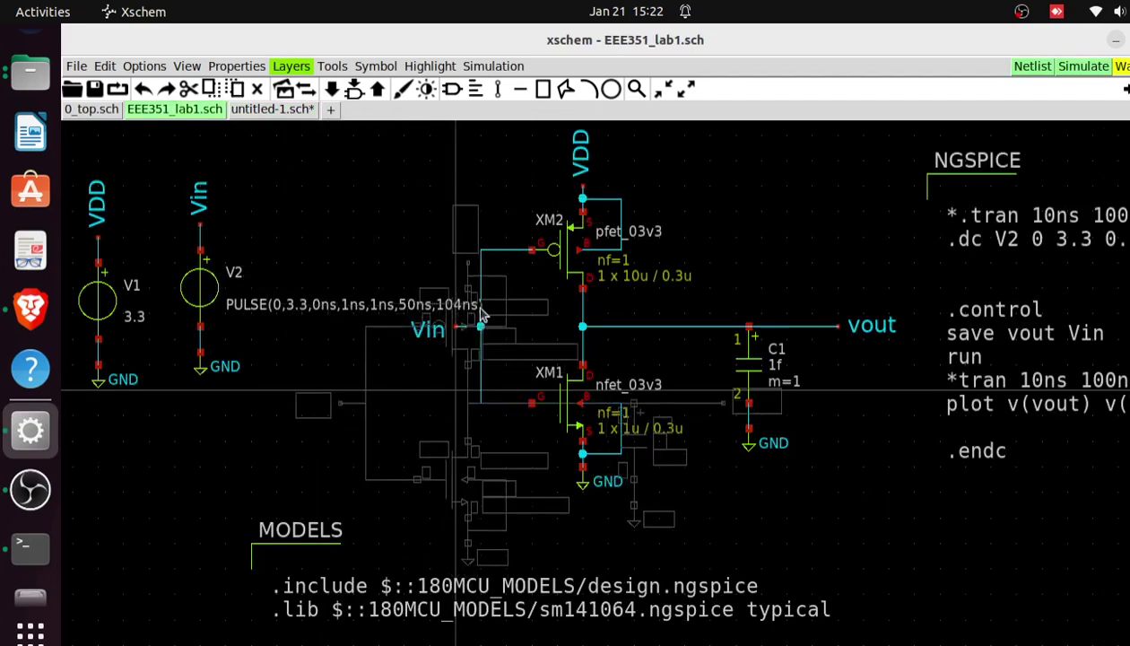
{"action": "left_click", "coordinate": [395, 225]}
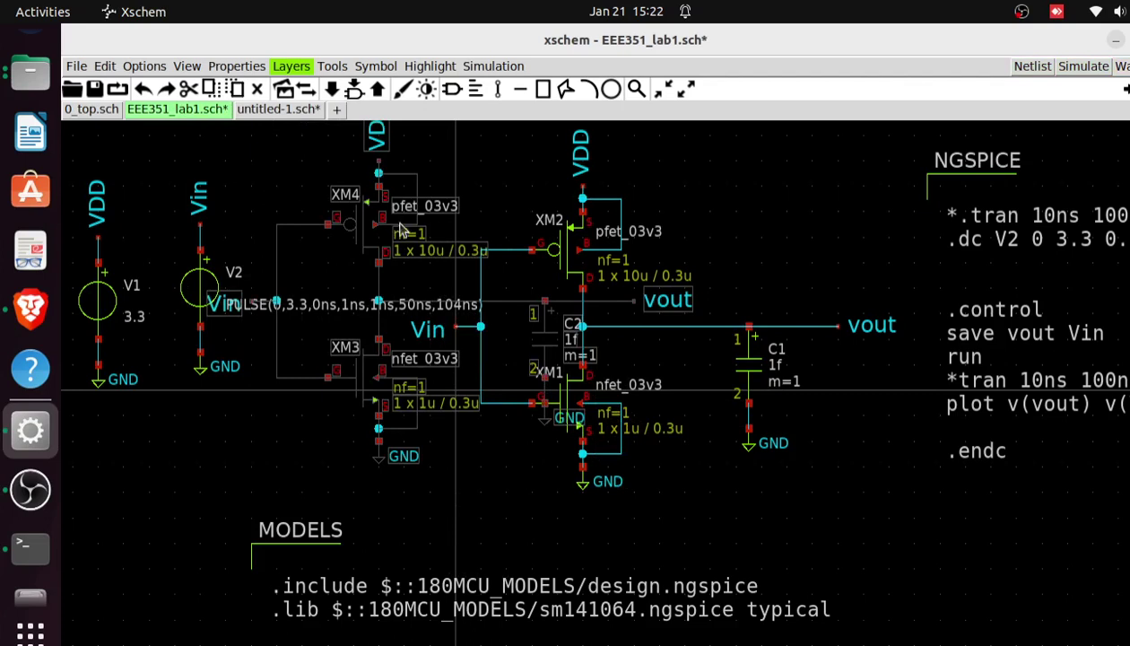
{"action": "key", "text": "ctrl+z"}
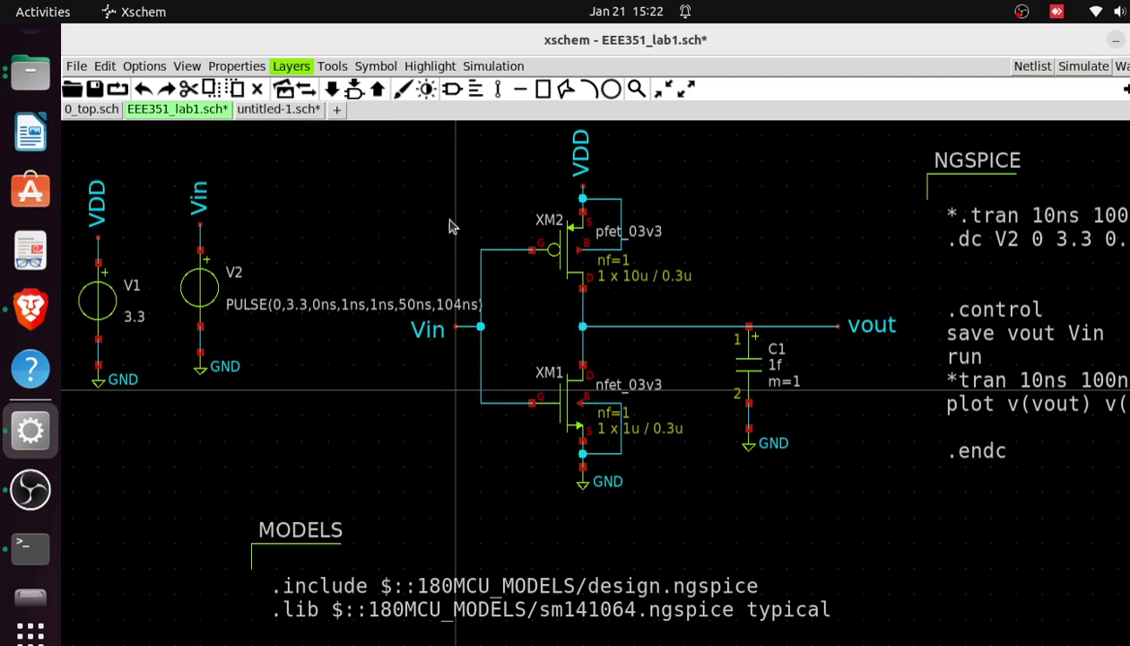
Step: Try to copy the inverter from EEE351_lab1.sch into the new schematic again, and undo the duplicate placed in the original
{"action": "left_click_drag", "start_coordinate": [357, 141], "coordinate": [835, 520]}
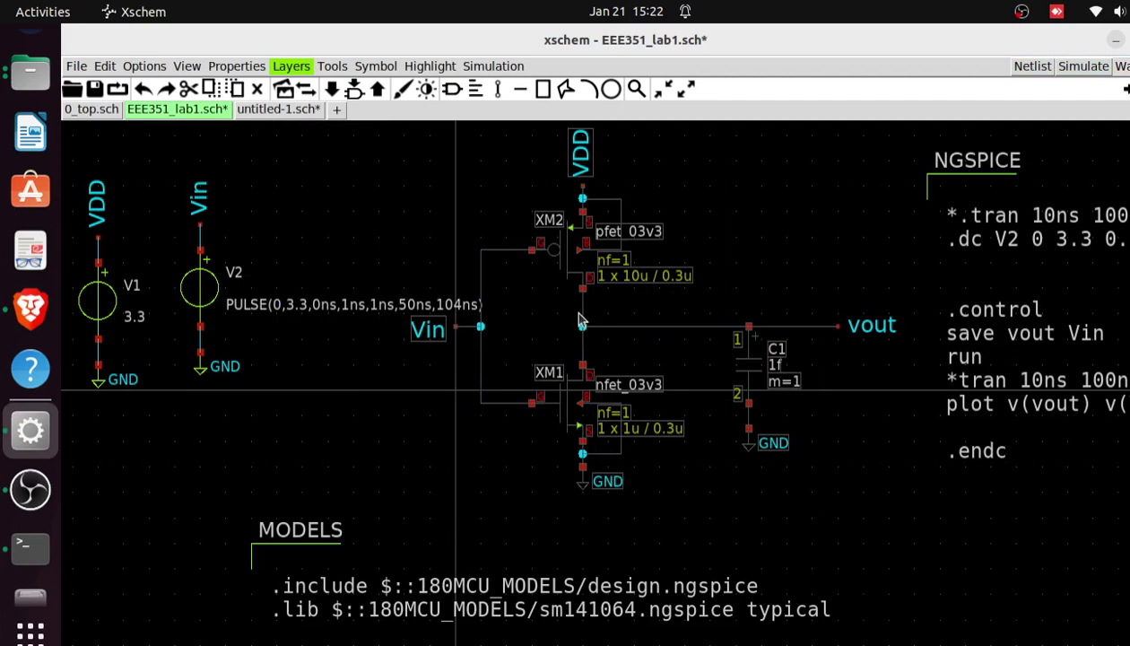
{"action": "key", "text": "c"}
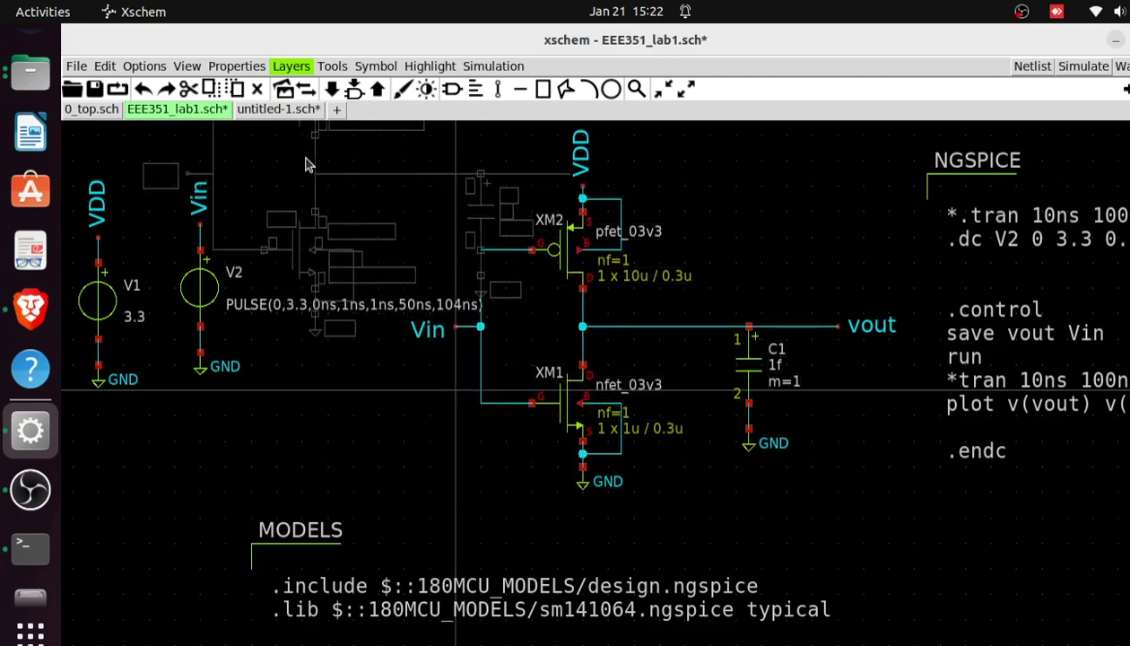
{"action": "left_click", "coordinate": [274, 111]}
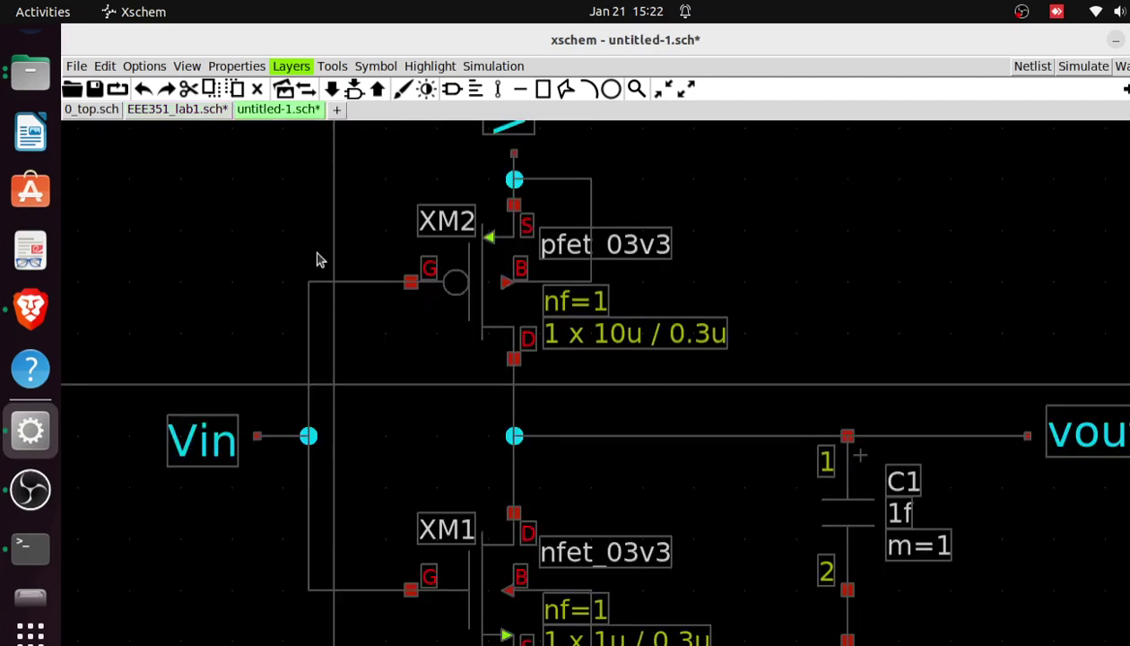
{"action": "left_click", "coordinate": [177, 108]}
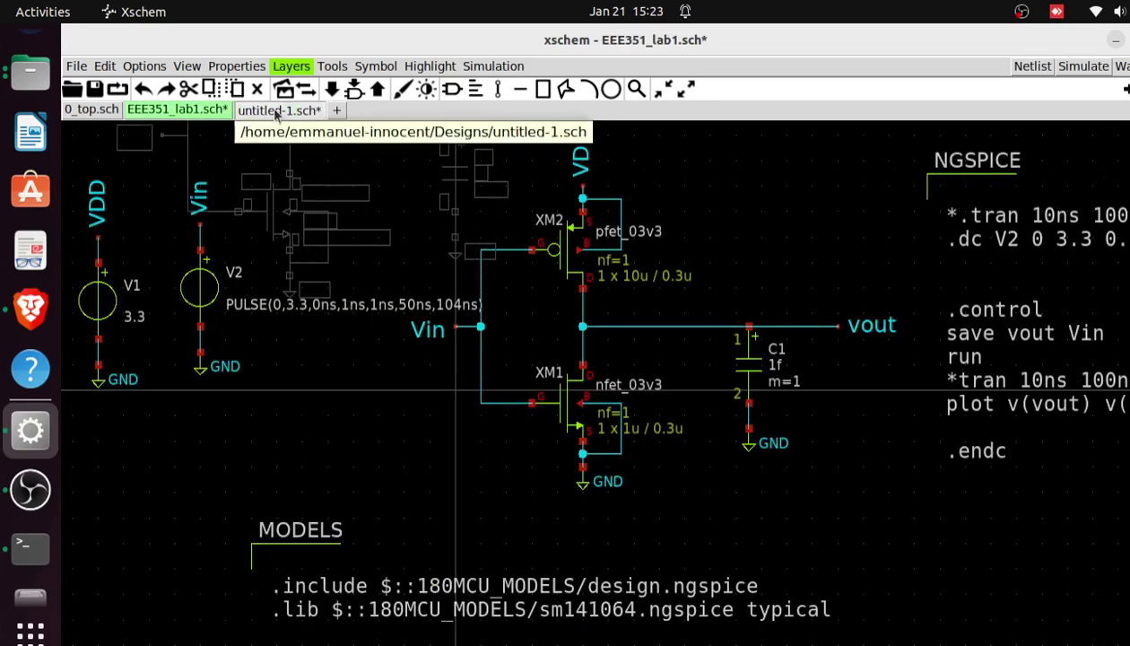
{"action": "left_click", "coordinate": [277, 109]}
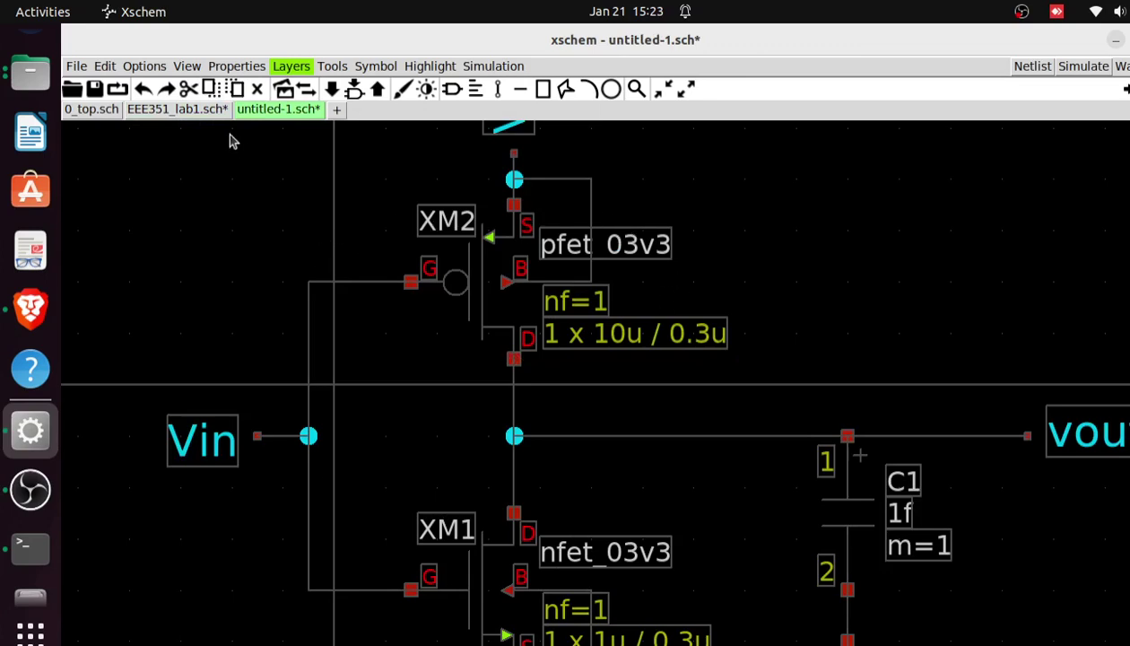
{"action": "left_click", "coordinate": [187, 112]}
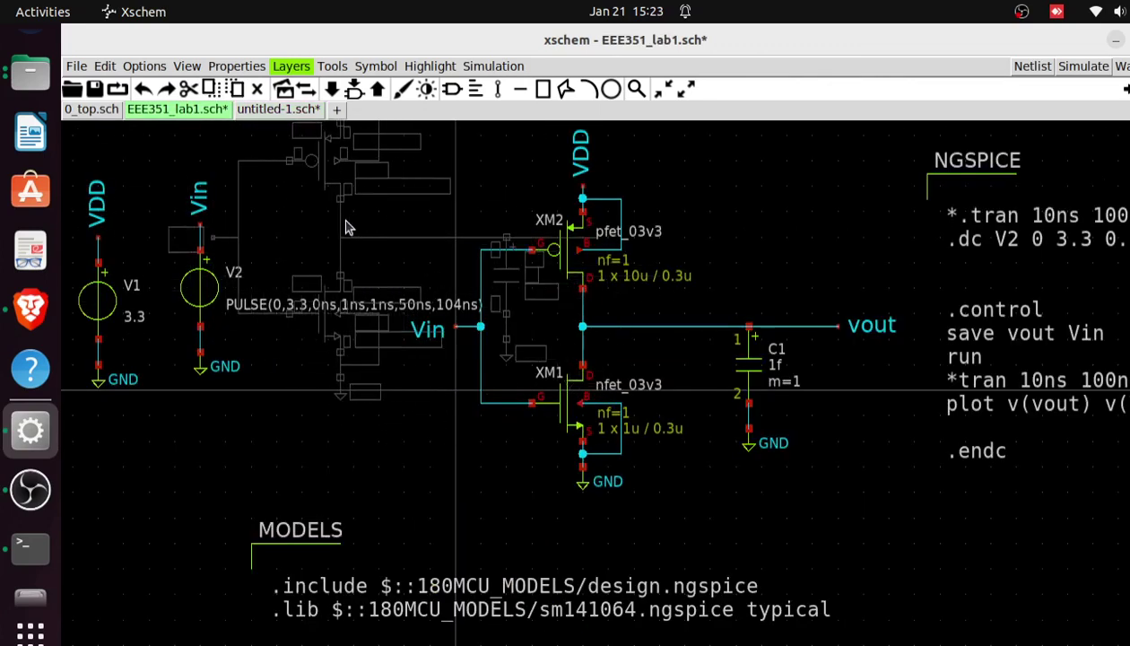
{"action": "left_click", "coordinate": [347, 224]}
{"action": "key", "text": "ctrl+z"}
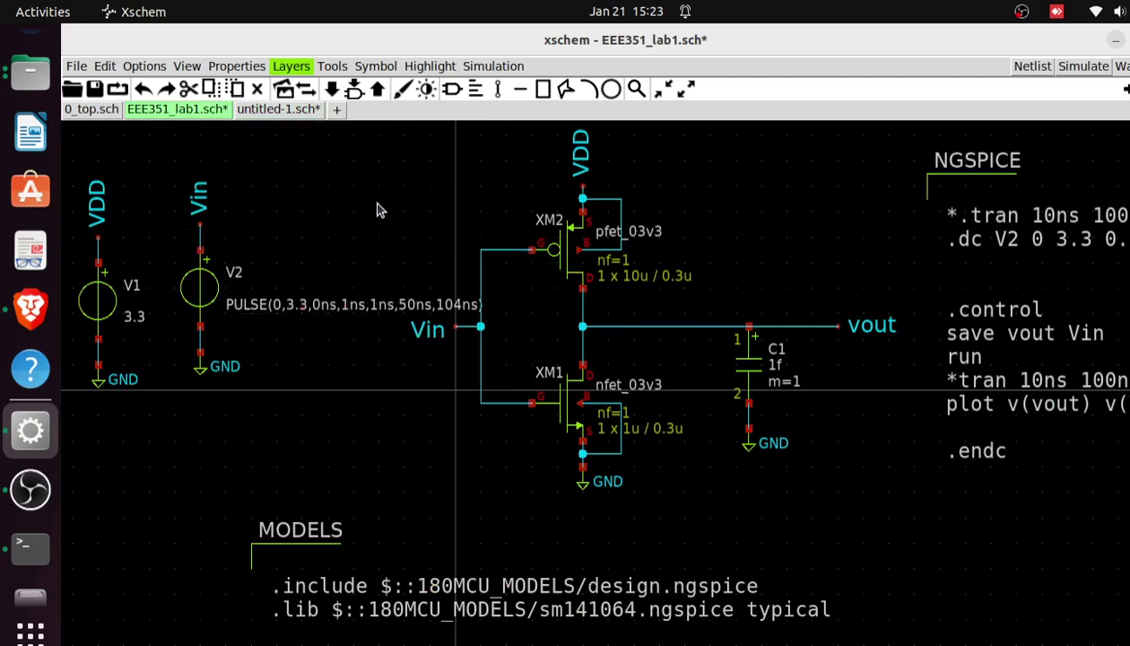
Step: Save EEE351_lab1.sch
{"action": "key", "text": "ctrl+w"}
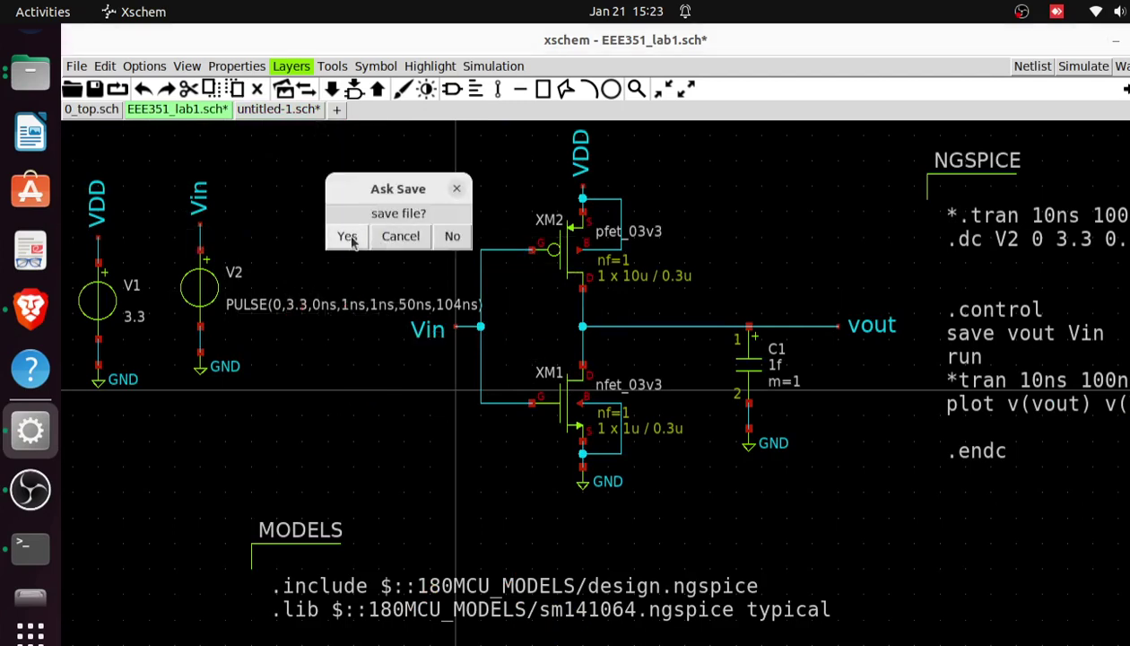
{"action": "left_click", "coordinate": [348, 236]}
Step: Save the new inverter schematic in the Designs folder as EEE351_inv.sch
{"action": "left_click", "coordinate": [278, 109]}
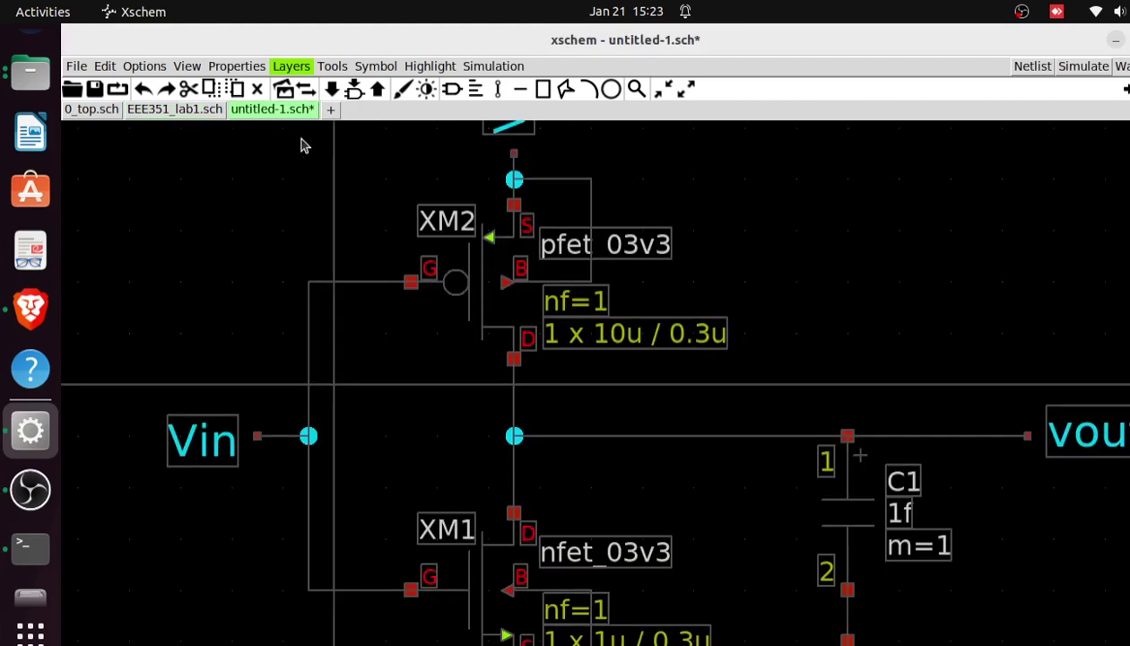
{"action": "key", "text": "ctrl+s"}
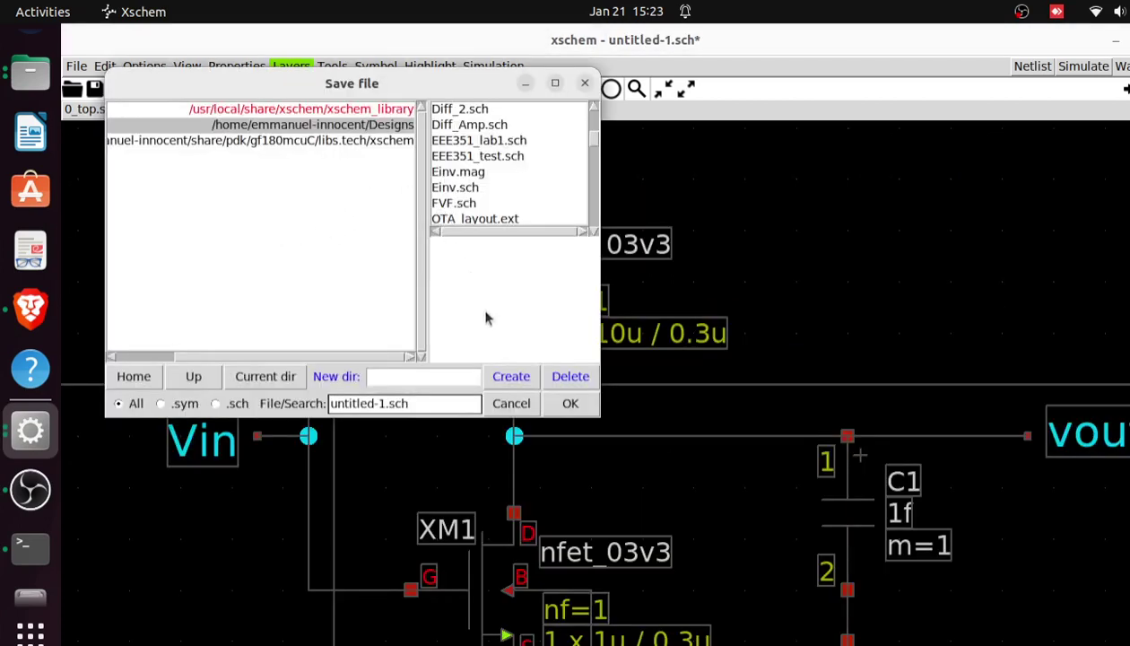
{"action": "left_click", "coordinate": [383, 403]}
{"action": "key", "text": "BackSpace"}
{"action": "key", "text": "BackSpace"}
{"action": "key", "text": "BackSpace"}
{"action": "key", "text": "BackSpace"}
{"action": "key", "text": "BackSpace"}
{"action": "key", "text": "BackSpace"}
{"action": "key", "text": "BackSpace"}
{"action": "key", "text": "BackSpace"}
{"action": "key", "text": "BackSpace"}
{"action": "key", "text": "BackSpace"}
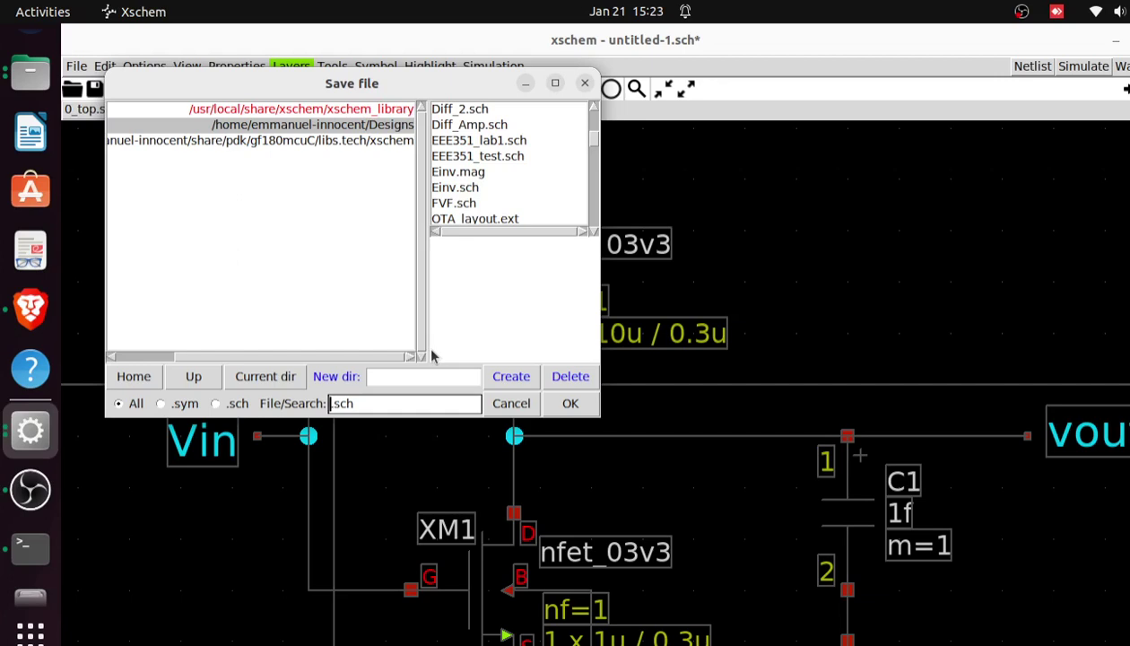
{"action": "type", "text": "EEE351_"}
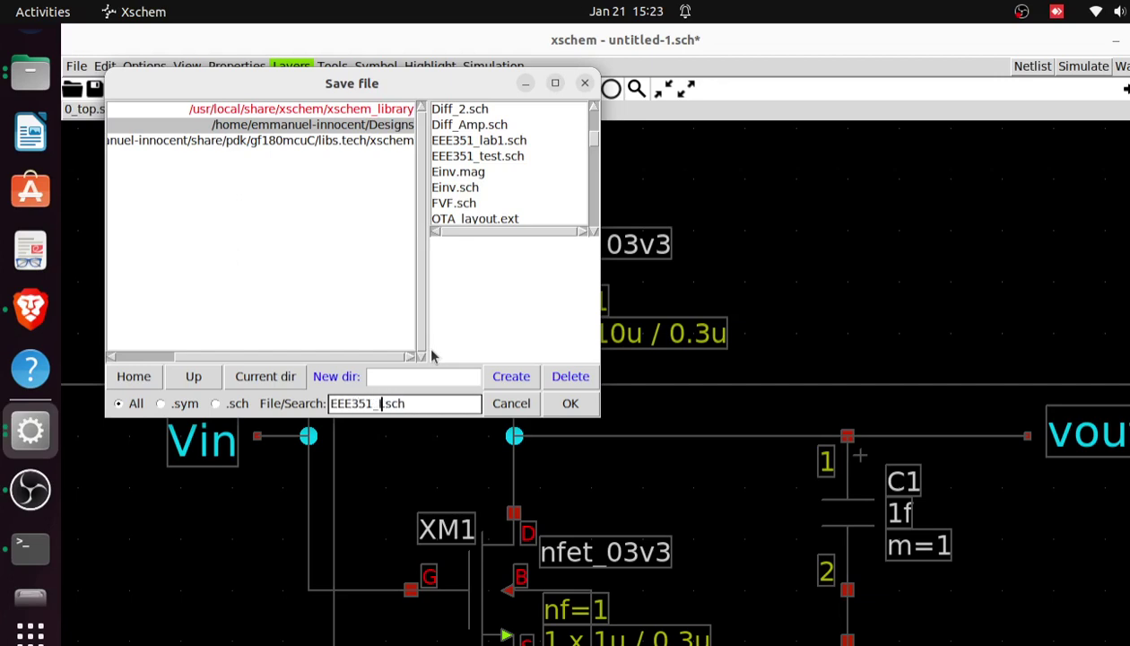
{"action": "key", "text": "BackSpace"}
{"action": "type", "text": "inv"}
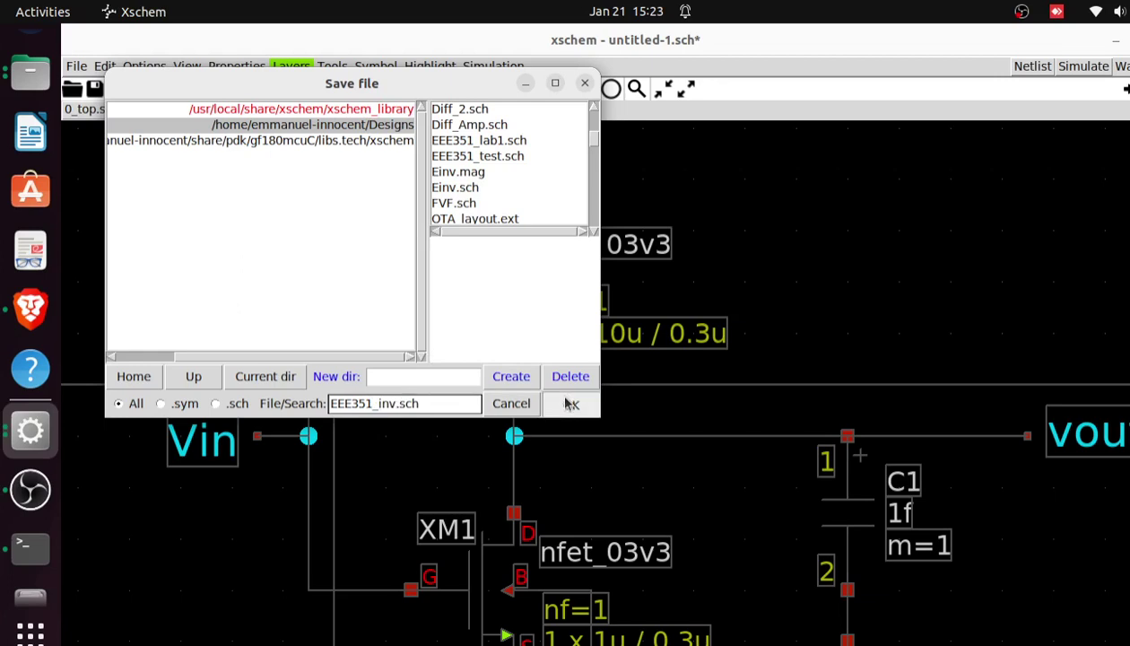
{"action": "left_click", "coordinate": [571, 404]}
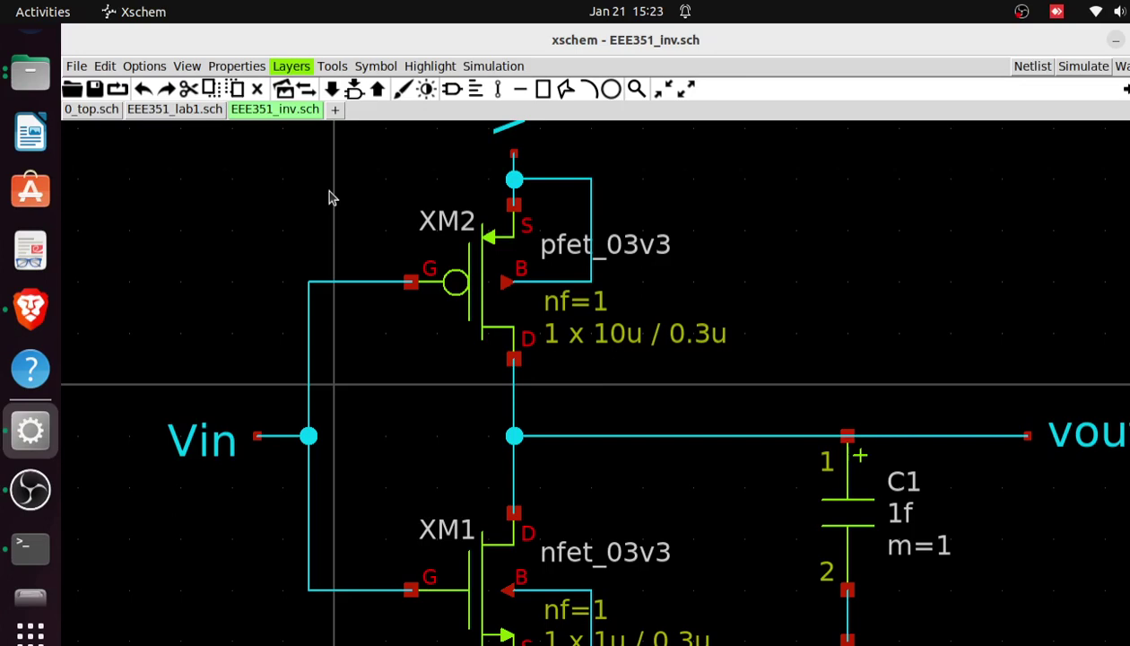
Step: Move the entire inverter circuit straight up a short distance in EEE351_inv.sch and clear the selection
{"action": "scroll", "coordinate": [329, 197], "scroll_direction": "up", "scroll_amount": 2}
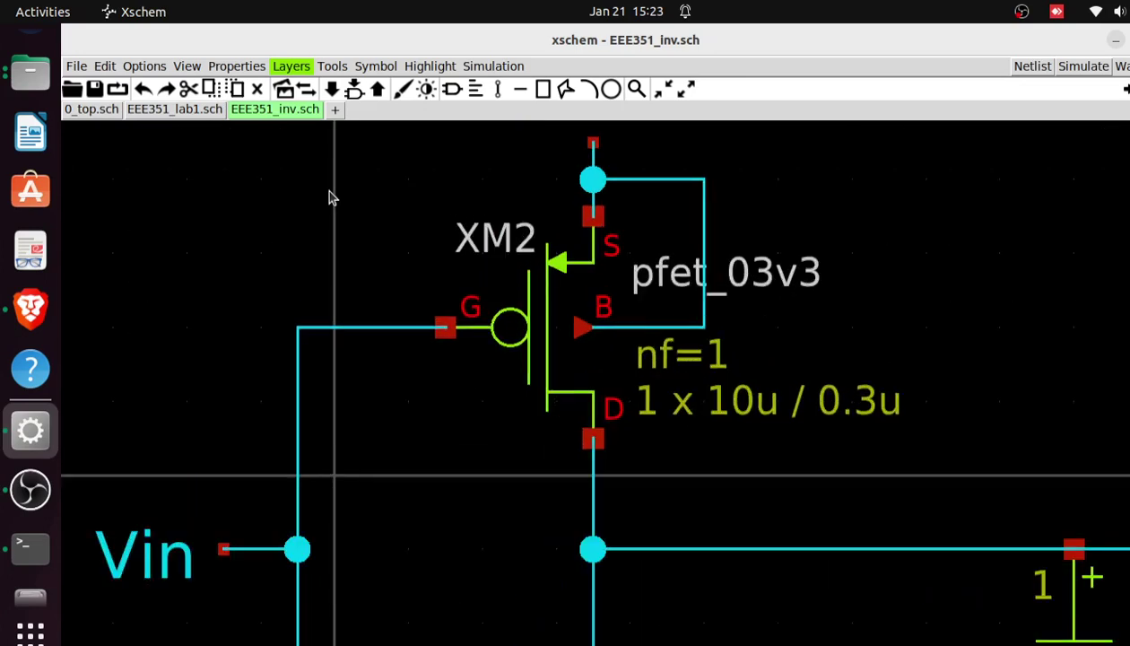
{"action": "key", "text": "ctrl+z"}
{"action": "key", "text": "ctrl+z"}
{"action": "key", "text": "ctrl+z"}
{"action": "key", "text": "ctrl+z"}
{"action": "key", "text": "ctrl+z"}
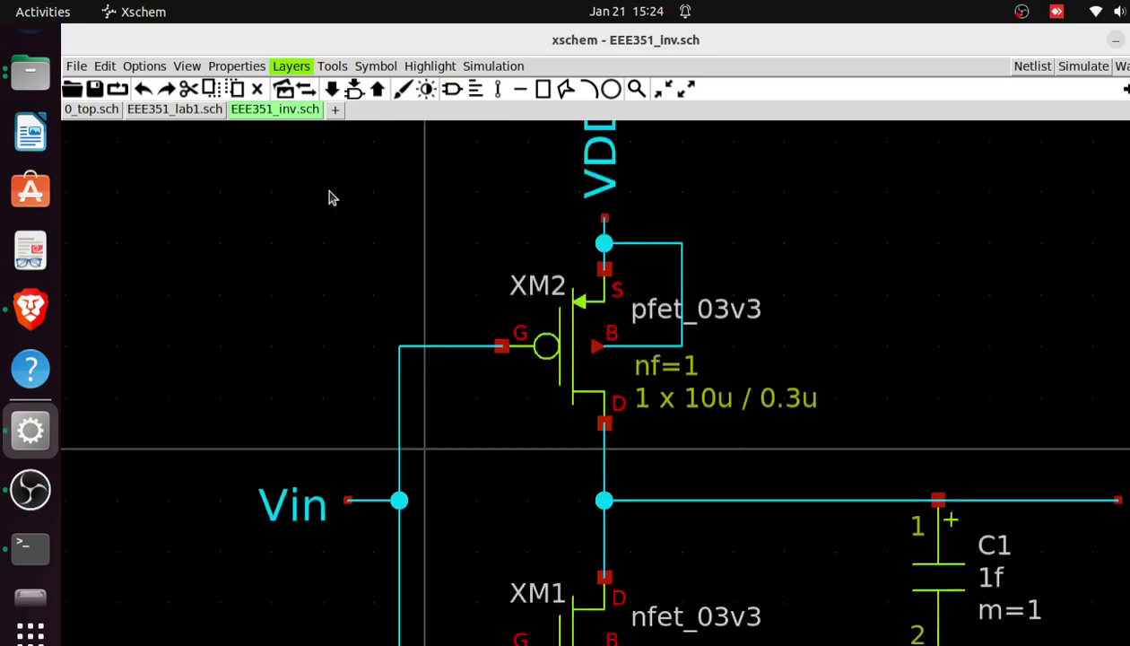
{"action": "key", "text": "ctrl+z"}
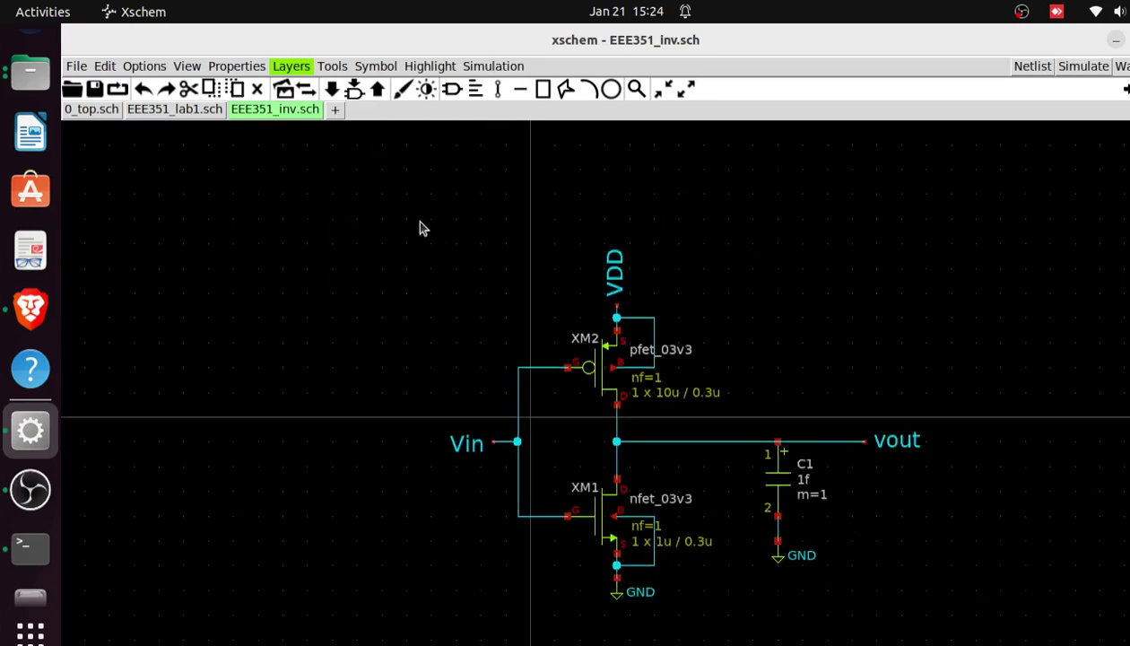
{"action": "left_click_drag", "start_coordinate": [419, 220], "coordinate": [951, 592]}
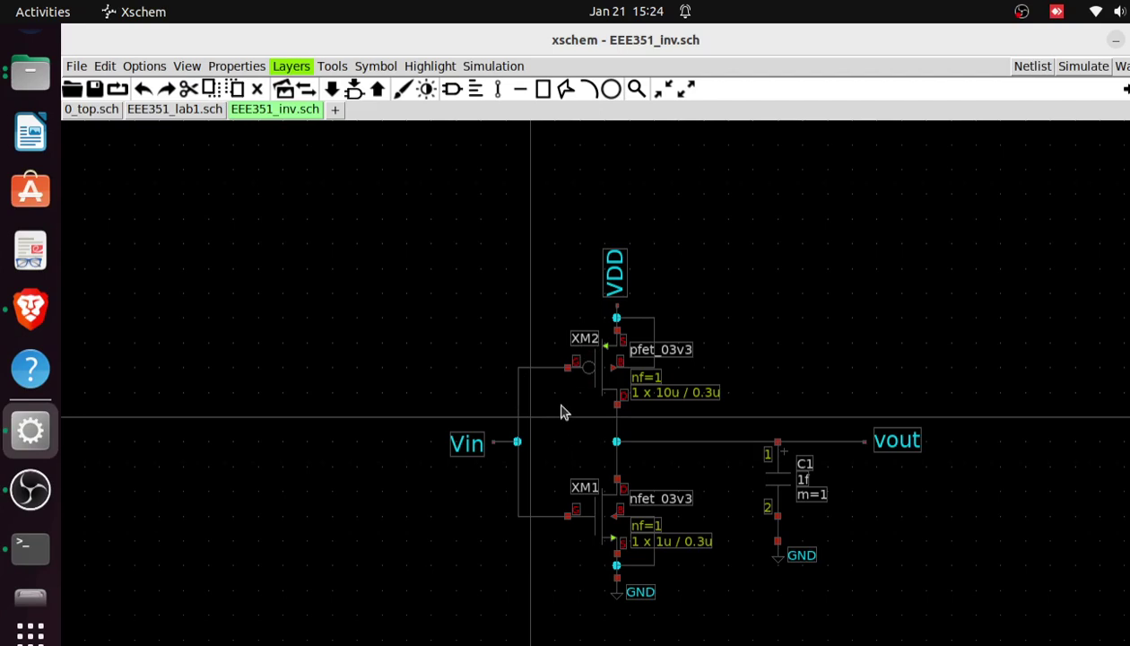
{"action": "key", "text": "ctrl+a"}
{"action": "key", "text": "m"}
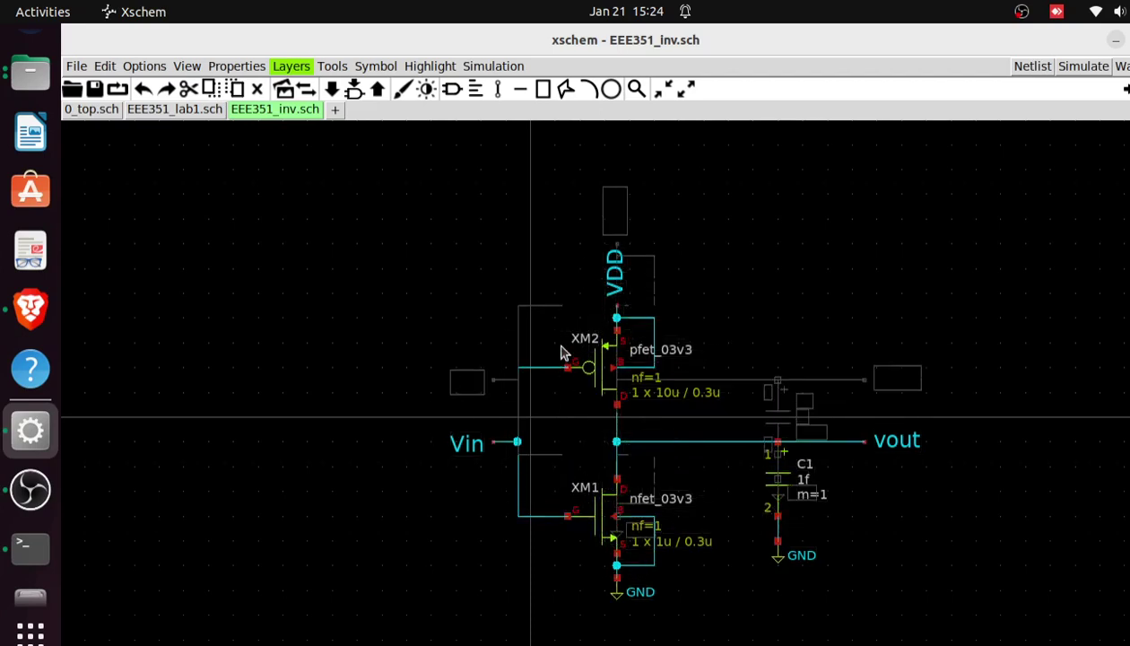
{"action": "left_click", "coordinate": [563, 353]}
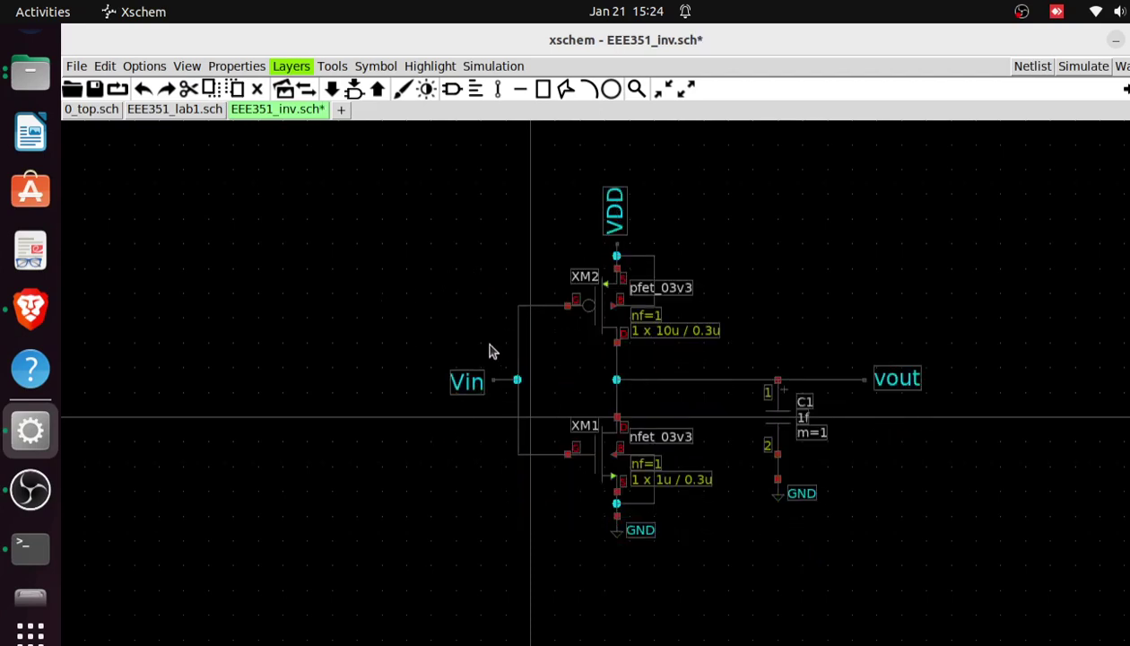
{"action": "left_click", "coordinate": [348, 348]}
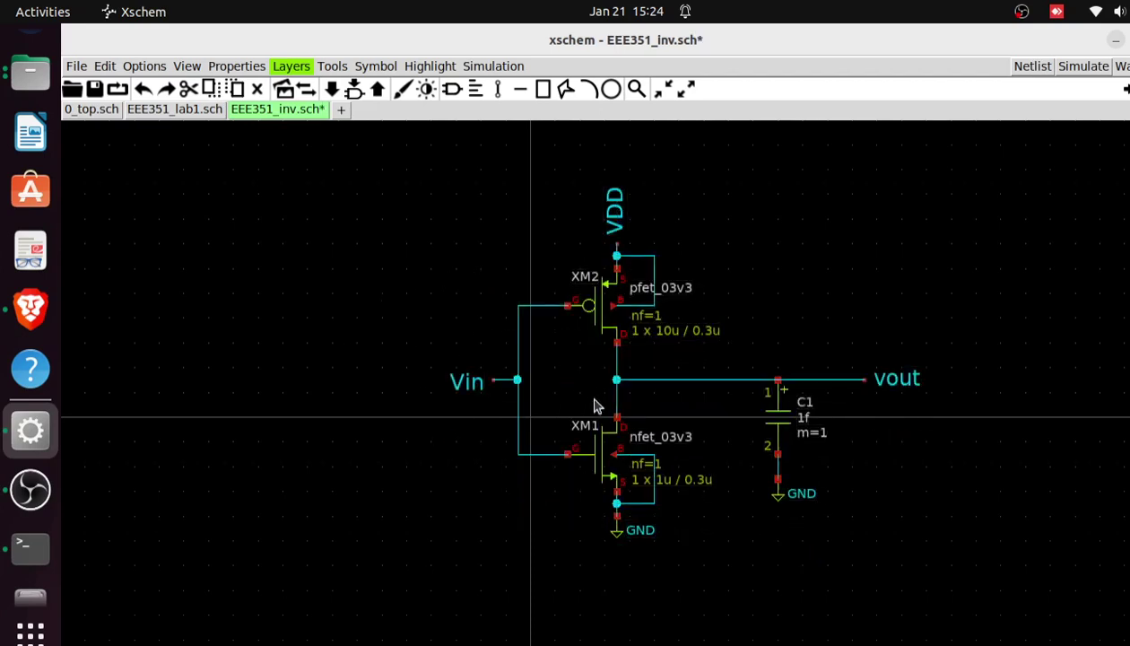
Step: Delete load capacitor C1 and the short wire between it and its ground symbol
{"action": "left_click", "coordinate": [776, 429]}
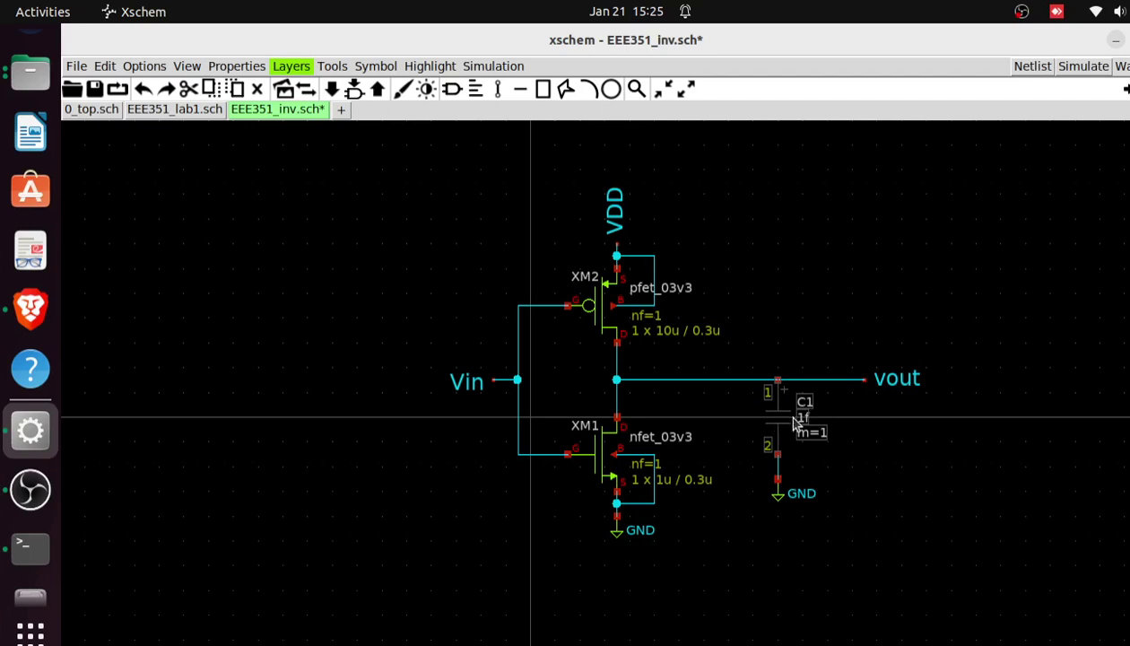
{"action": "key", "text": "Delete"}
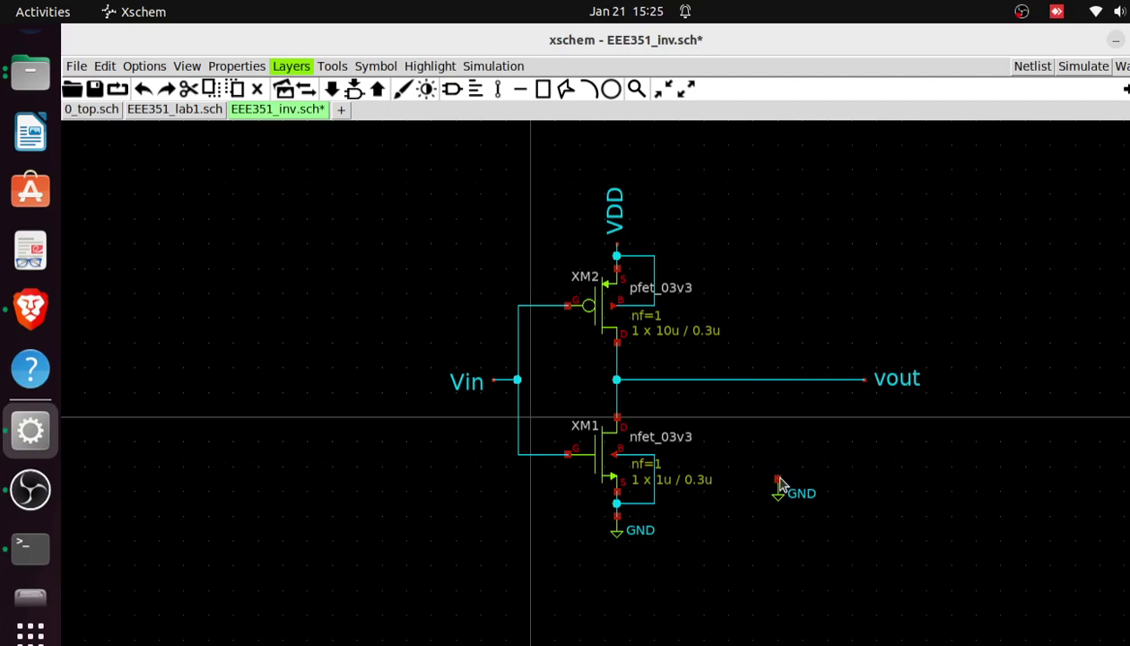
Step: Delete the detached ground symbol below the vout wire
{"action": "left_click", "coordinate": [781, 495]}
{"action": "key", "text": "Delete"}
{"action": "left_click", "coordinate": [619, 210]}
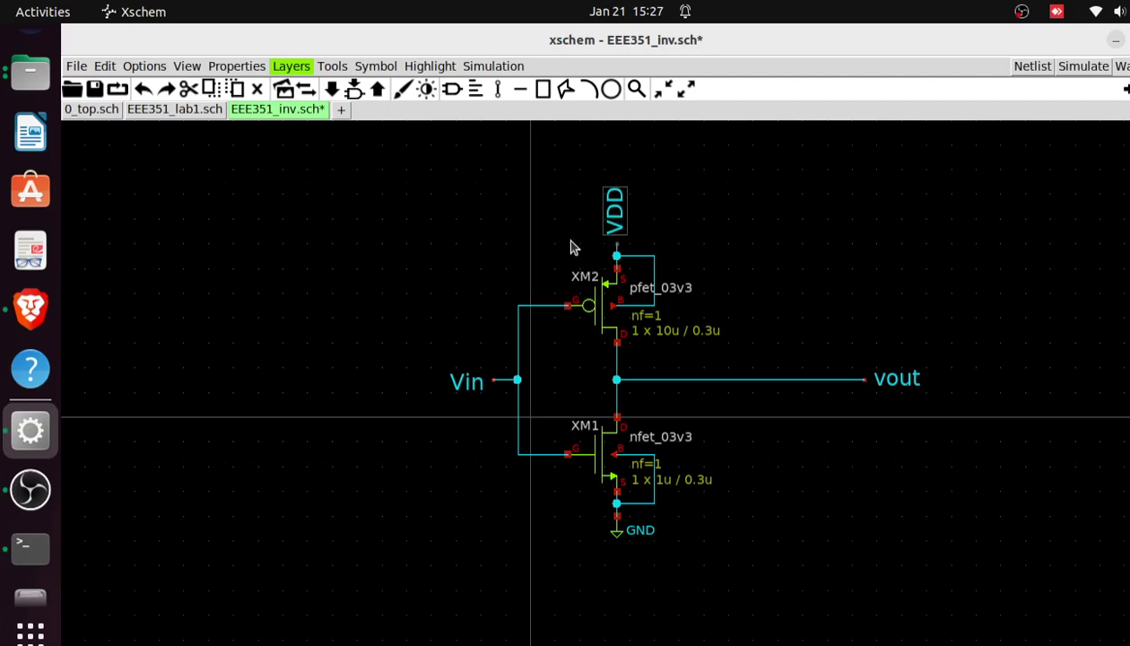
{"action": "left_click", "coordinate": [464, 384]}
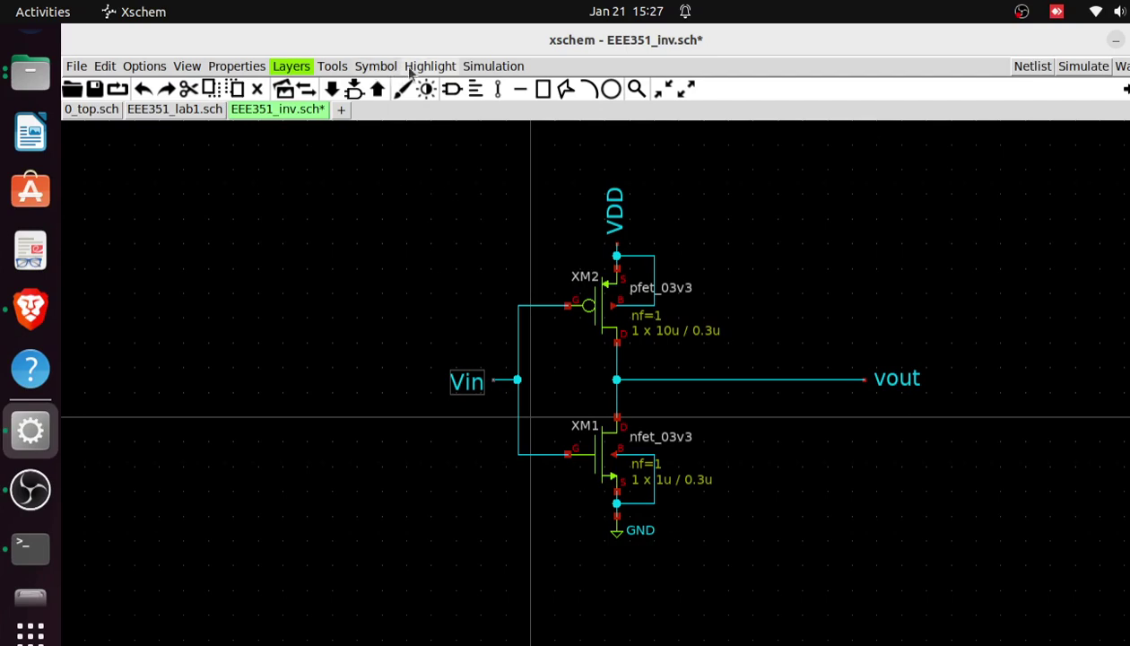
Step: Insert the input pin symbol ipin.sym from the devices library into the empty area left of the inverter
{"action": "left_click", "coordinate": [331, 68]}
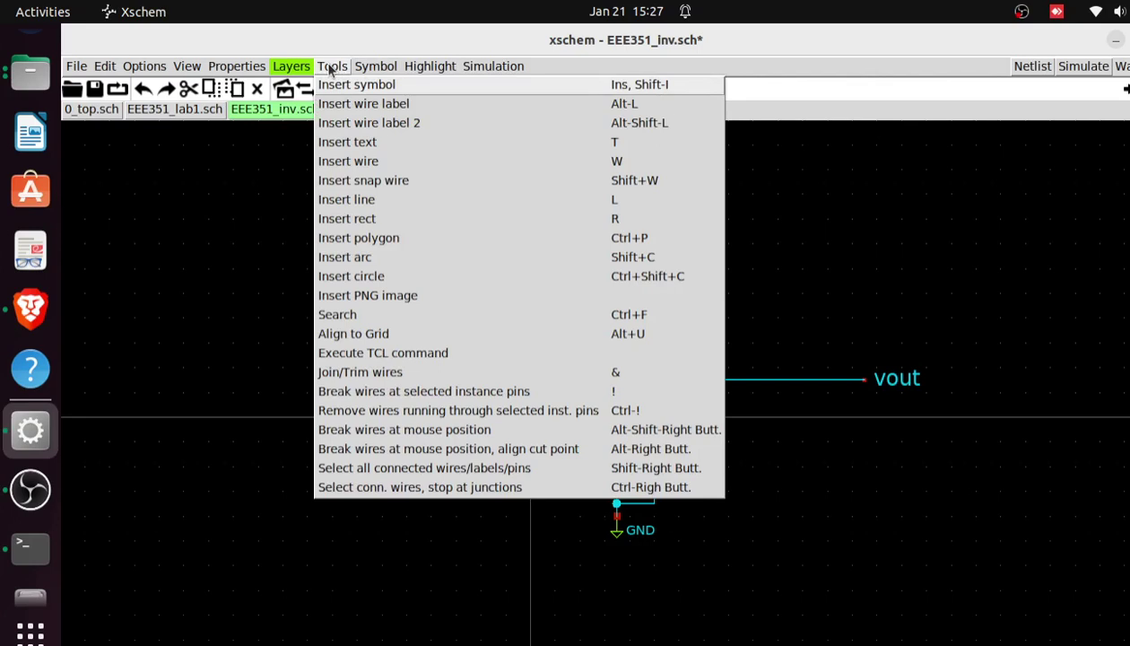
{"action": "left_click", "coordinate": [391, 85]}
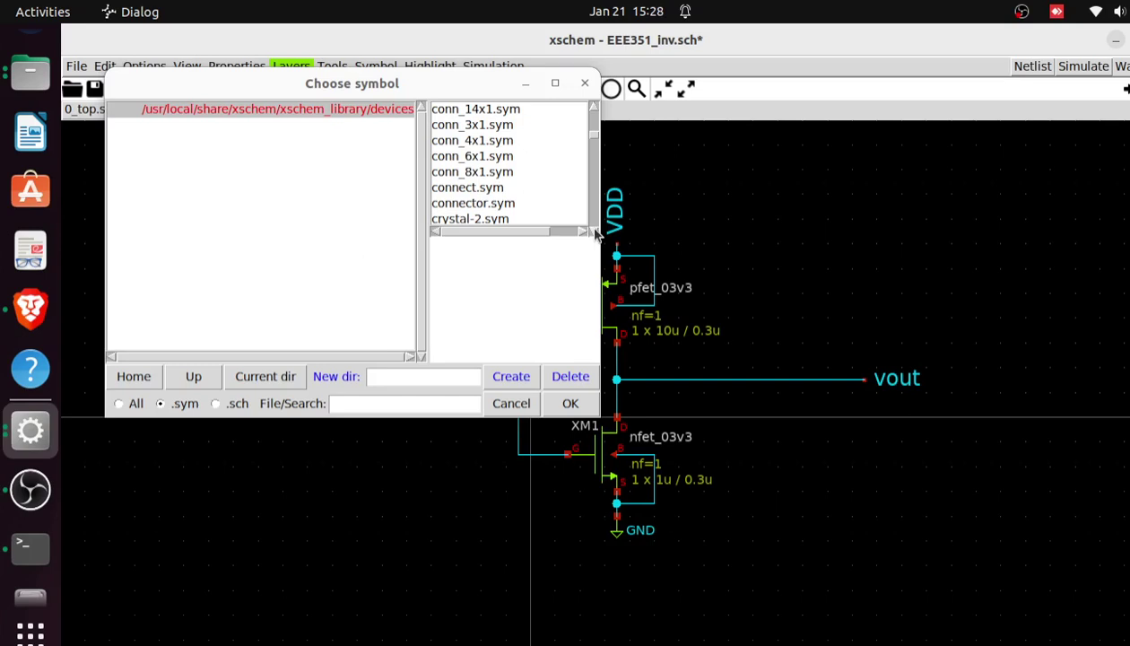
{"action": "scroll", "coordinate": [595, 233], "scroll_direction": "down", "scroll_amount": 5}
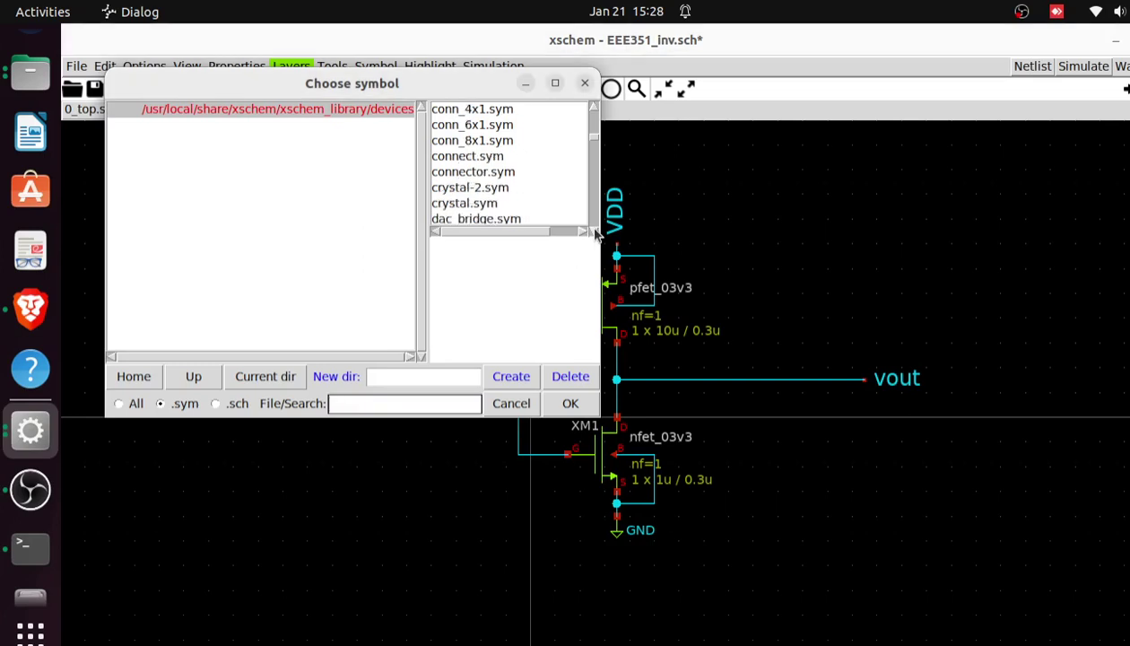
{"action": "scroll", "coordinate": [595, 233], "scroll_direction": "down", "scroll_amount": 11}
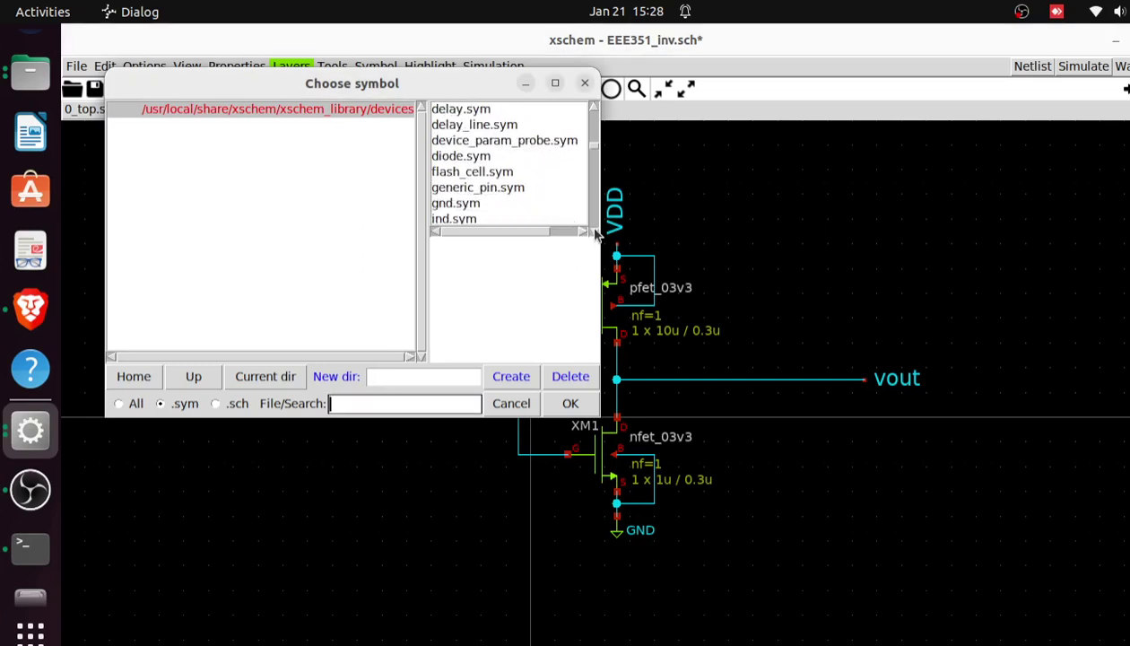
{"action": "scroll", "coordinate": [594, 233], "scroll_direction": "down", "scroll_amount": 3}
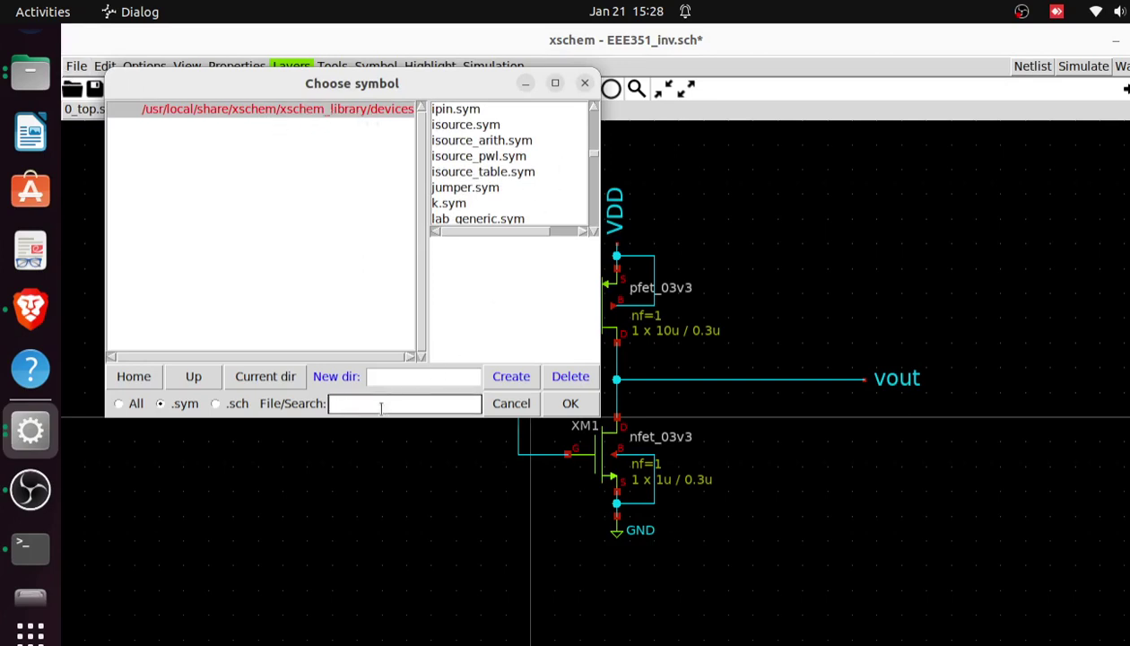
{"action": "type", "text": "pin"}
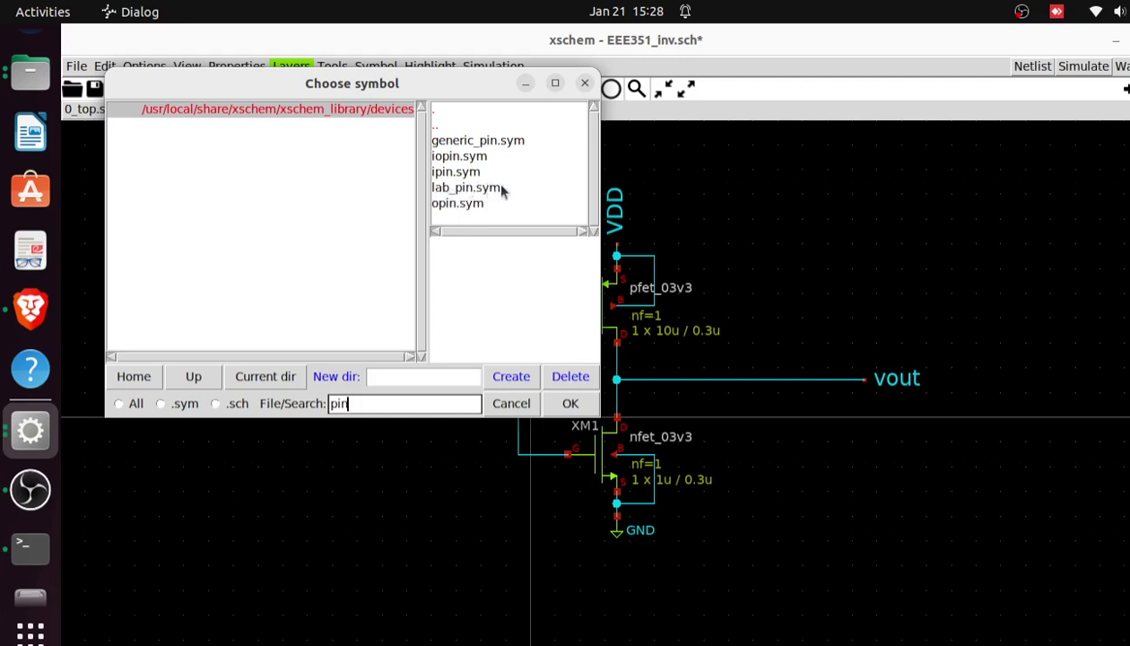
{"action": "left_click", "coordinate": [873, 462]}
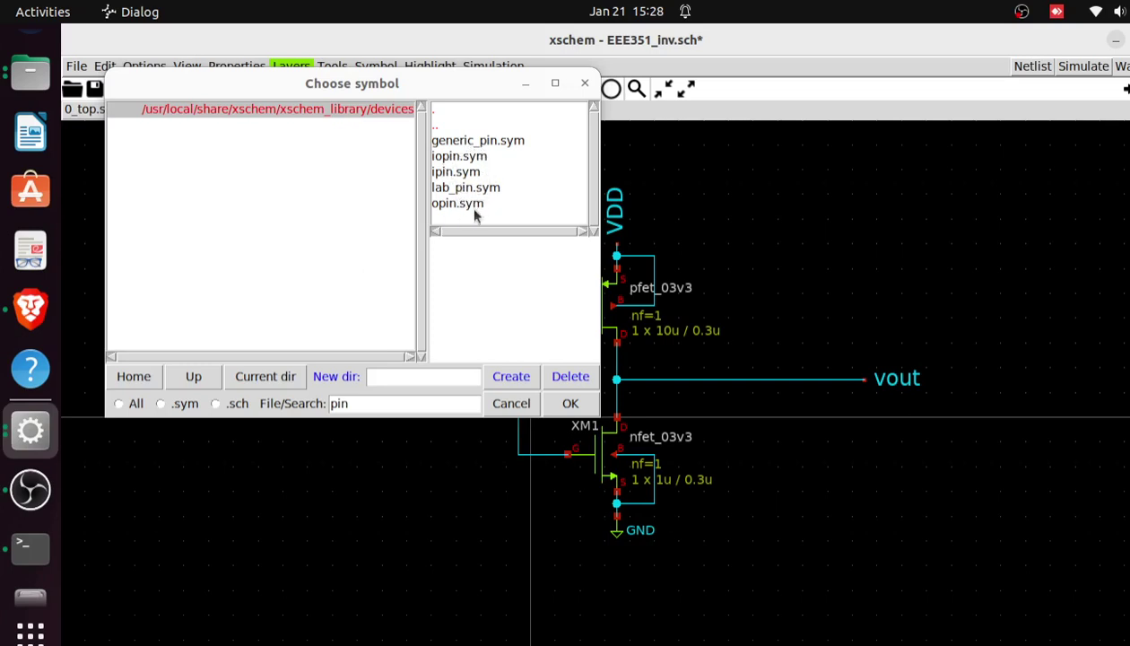
{"action": "left_click", "coordinate": [439, 175]}
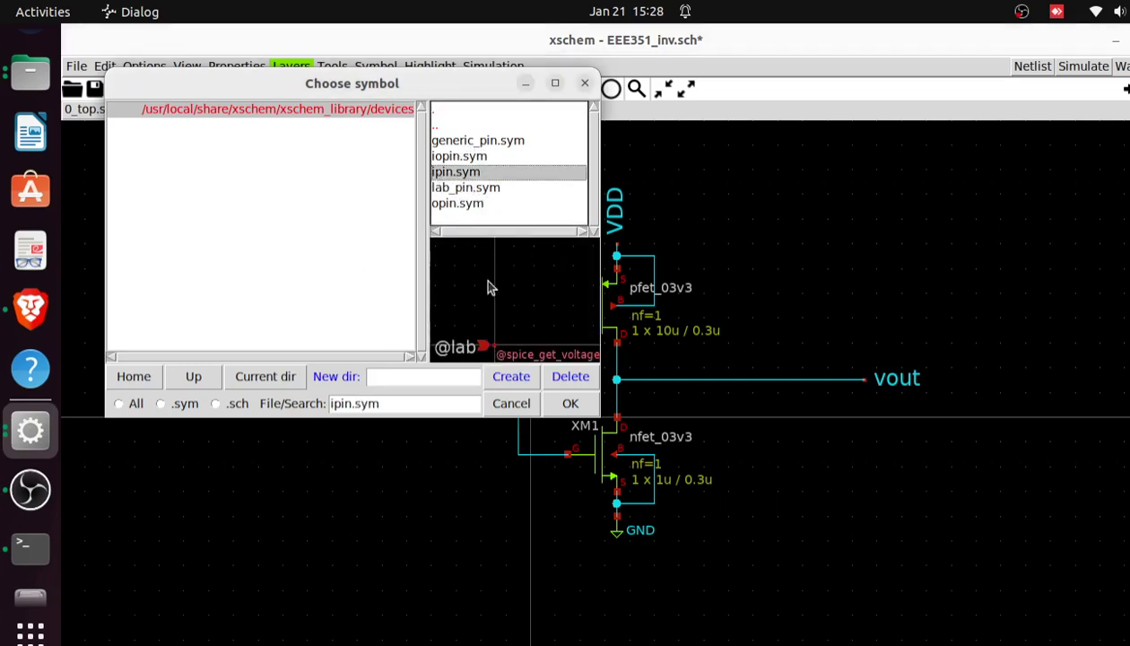
{"action": "left_click", "coordinate": [570, 404]}
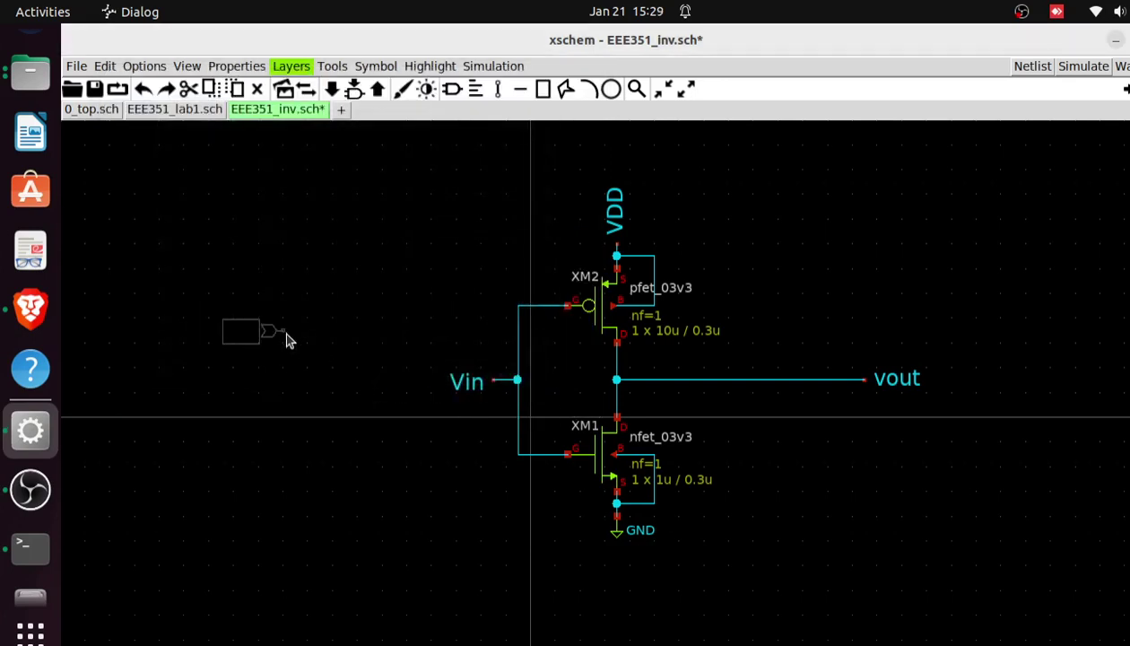
{"action": "left_click", "coordinate": [287, 338]}
Step: Insert the bidirectional pin symbol iopin.sym from the devices library above the unconnected input pin
{"action": "key", "text": "Insert"}
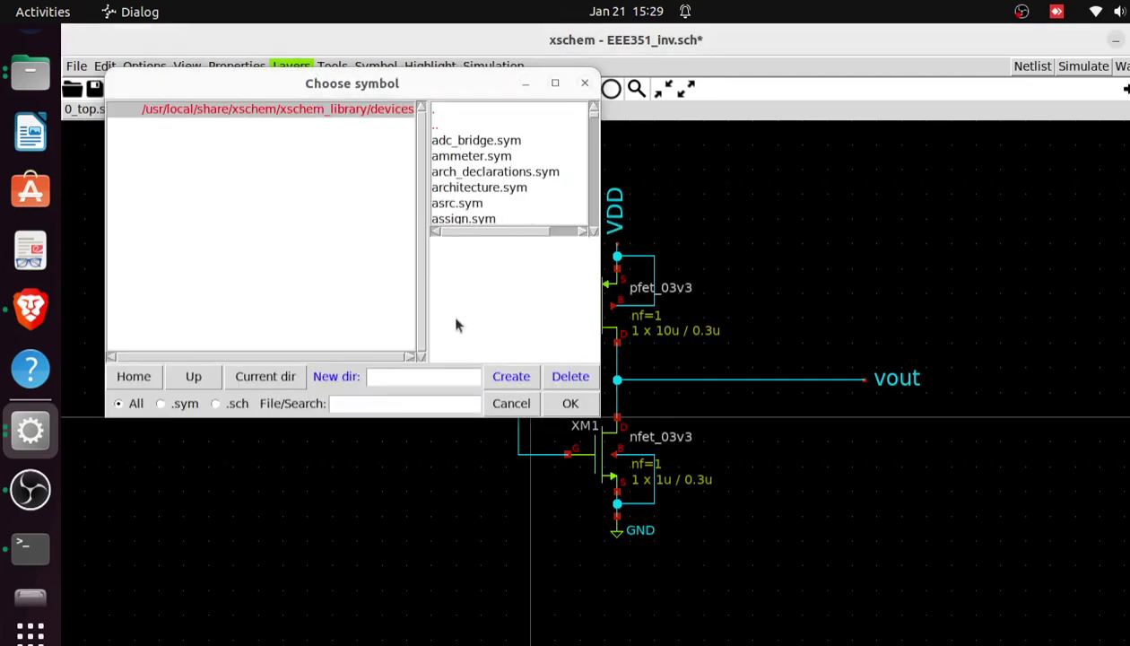
{"action": "left_click", "coordinate": [372, 406]}
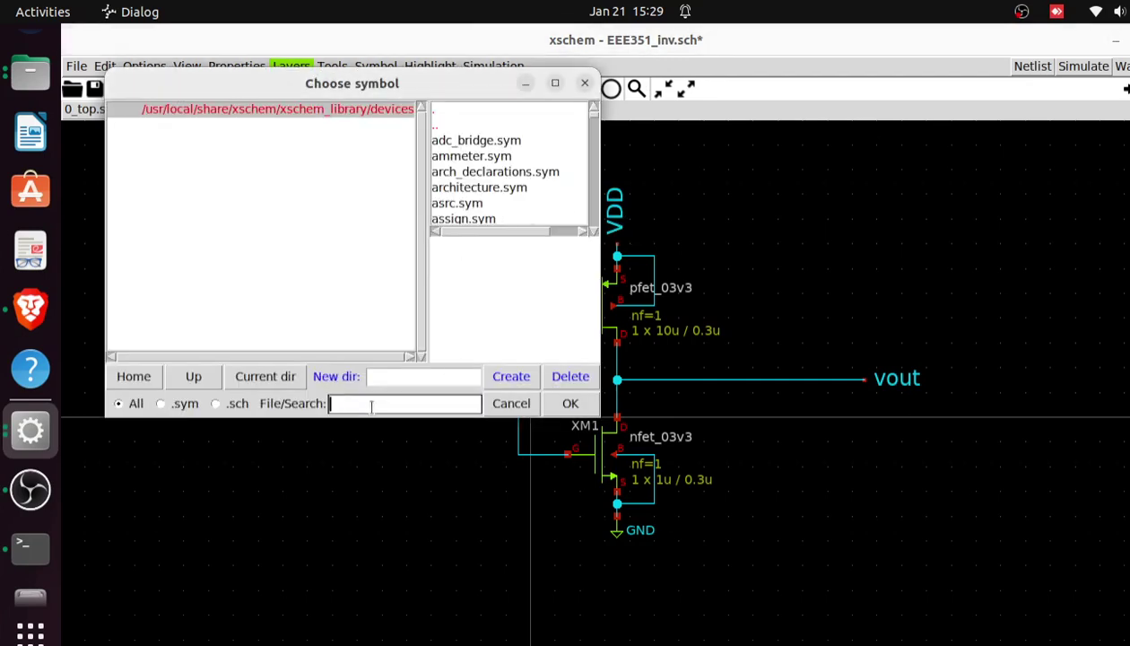
{"action": "type", "text": "pin"}
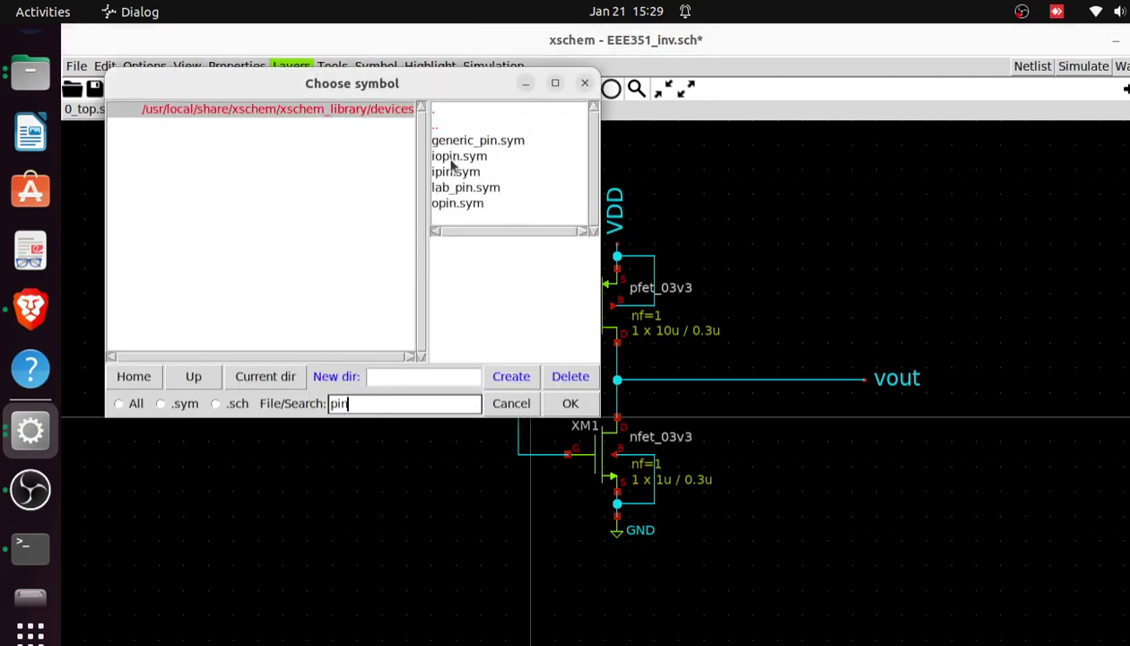
{"action": "left_click", "coordinate": [439, 206]}
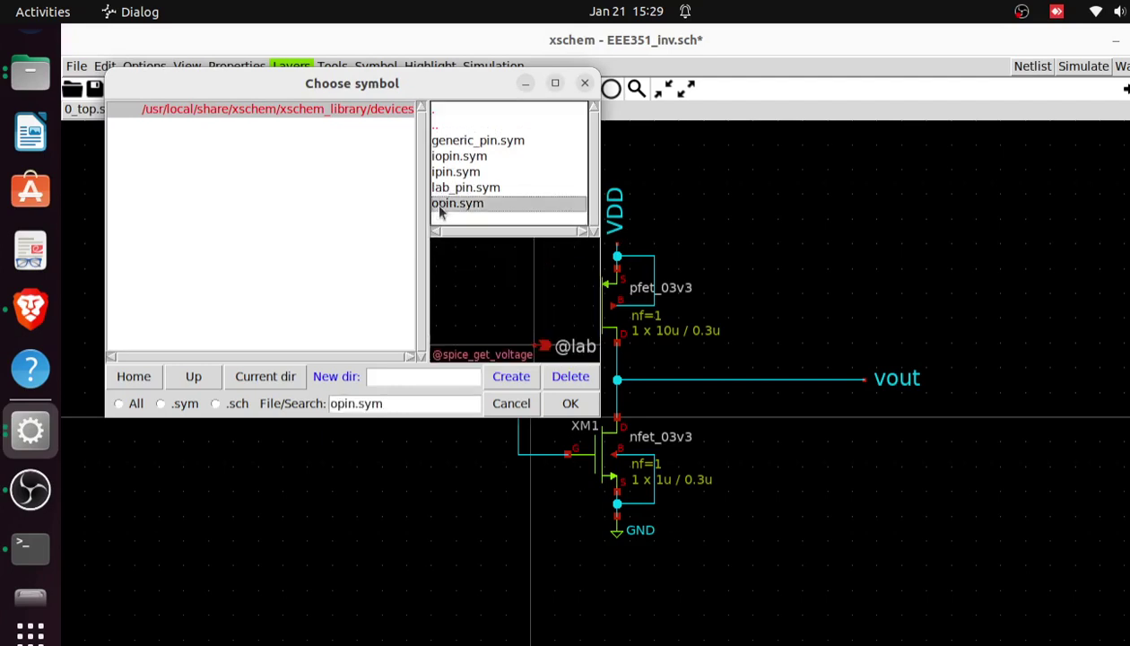
{"action": "left_click", "coordinate": [449, 157]}
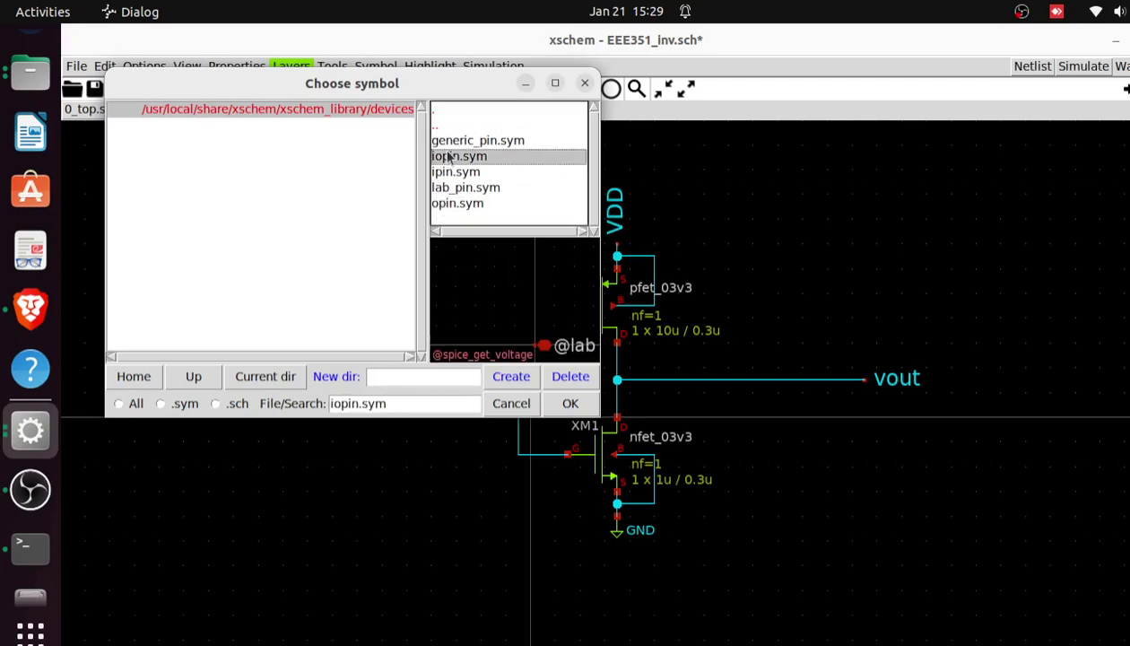
{"action": "left_click", "coordinate": [558, 404]}
{"action": "left_click", "coordinate": [317, 222]}
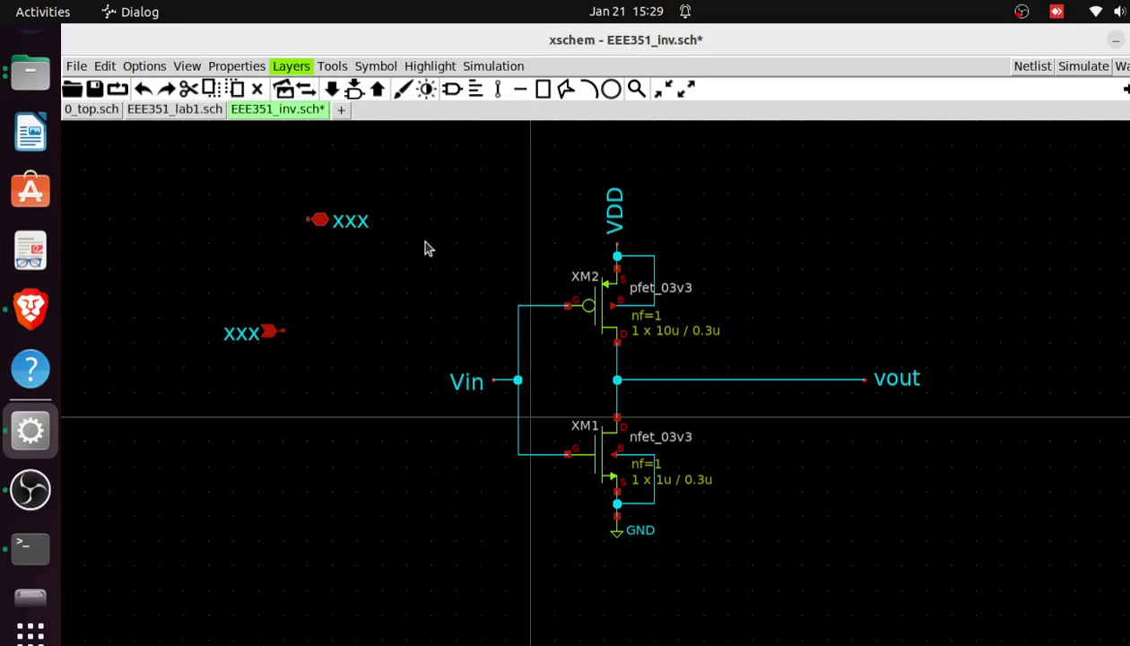
Step: Copy the iopin symbol to a free spot slightly above and to the right of the original
{"action": "left_click", "coordinate": [350, 232]}
{"action": "key", "text": "c"}
{"action": "left_click", "coordinate": [462, 206]}
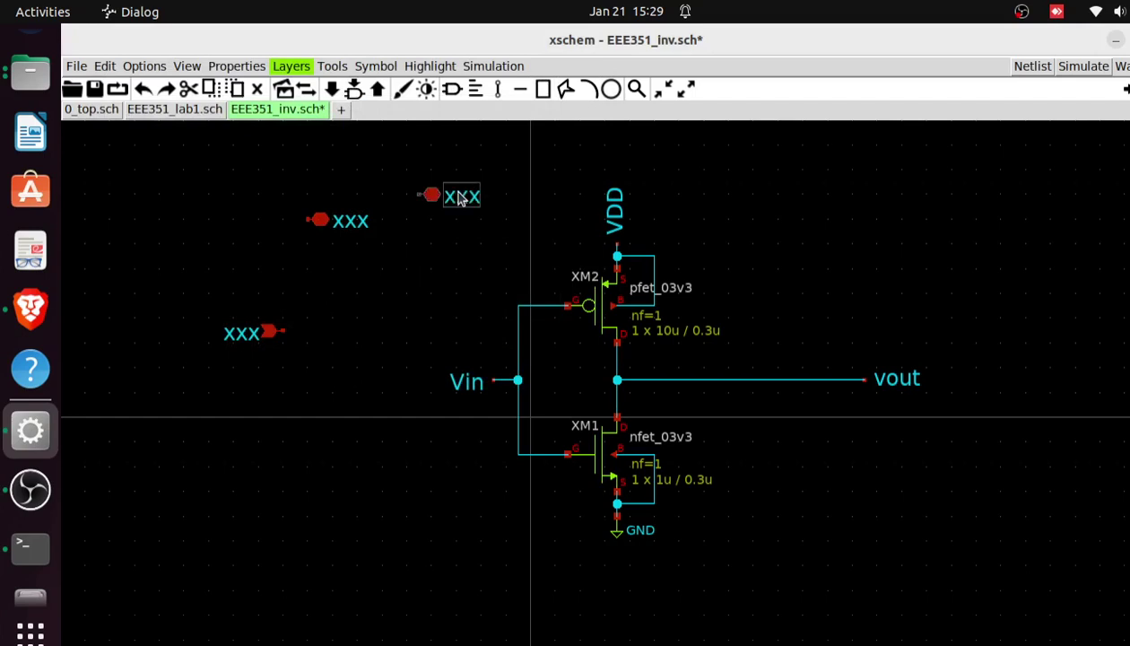
{"action": "double_click", "coordinate": [345, 228]}
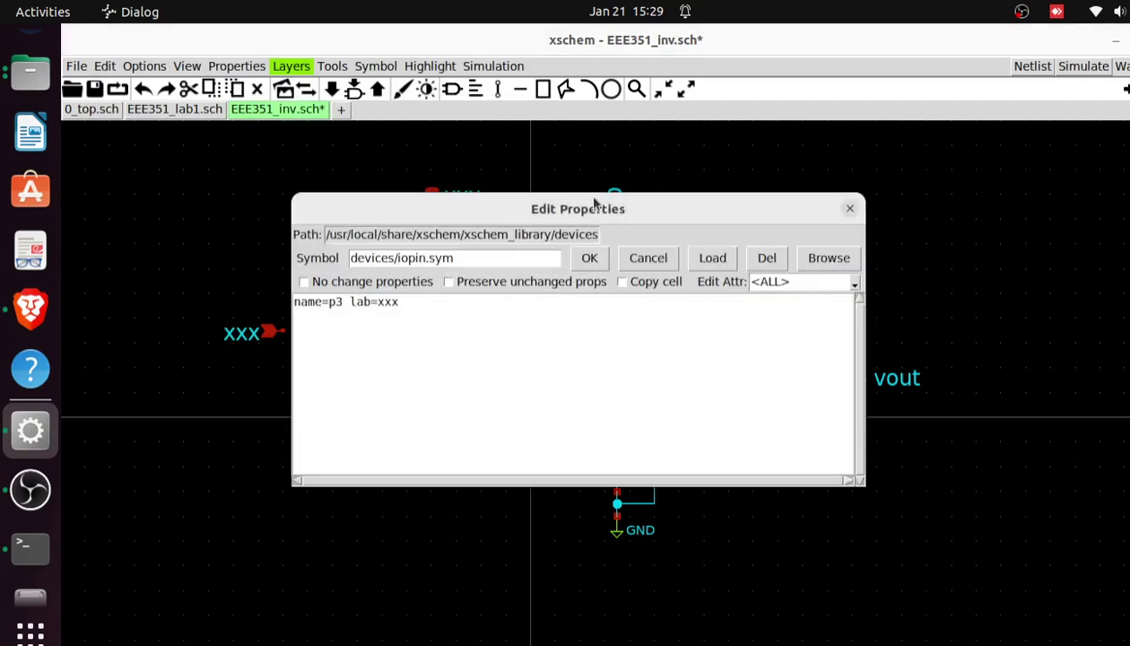
{"action": "left_click", "coordinate": [849, 208]}
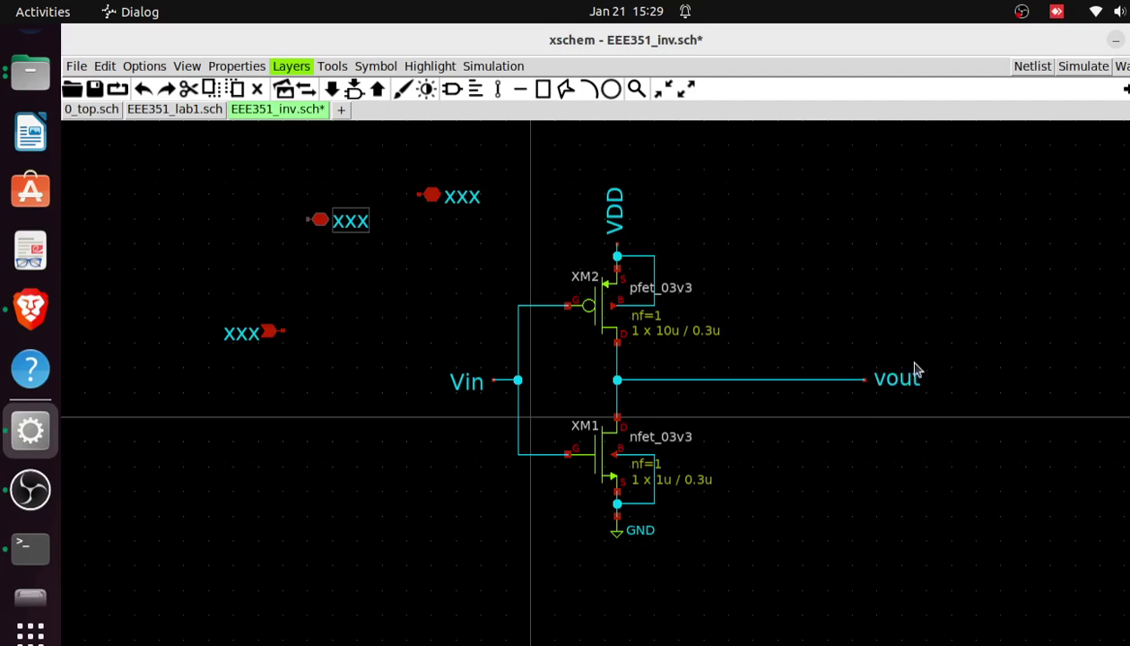
Step: Insert the output pin symbol opin.sym from the devices library just above the vout label
{"action": "key", "text": "Insert"}
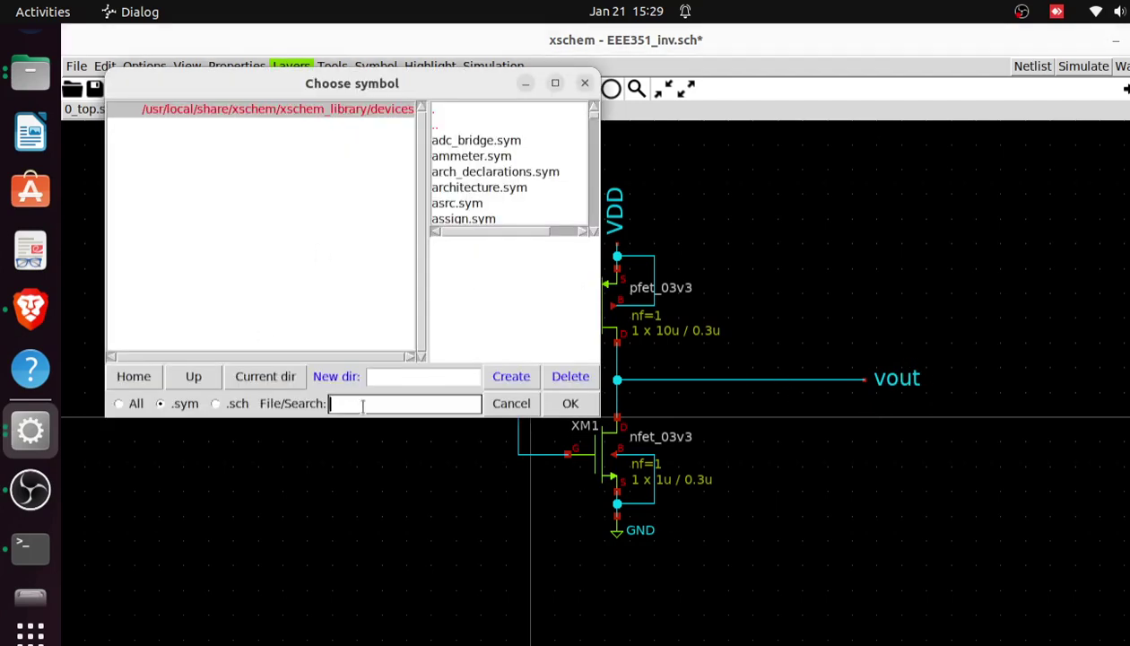
{"action": "type", "text": "pin"}
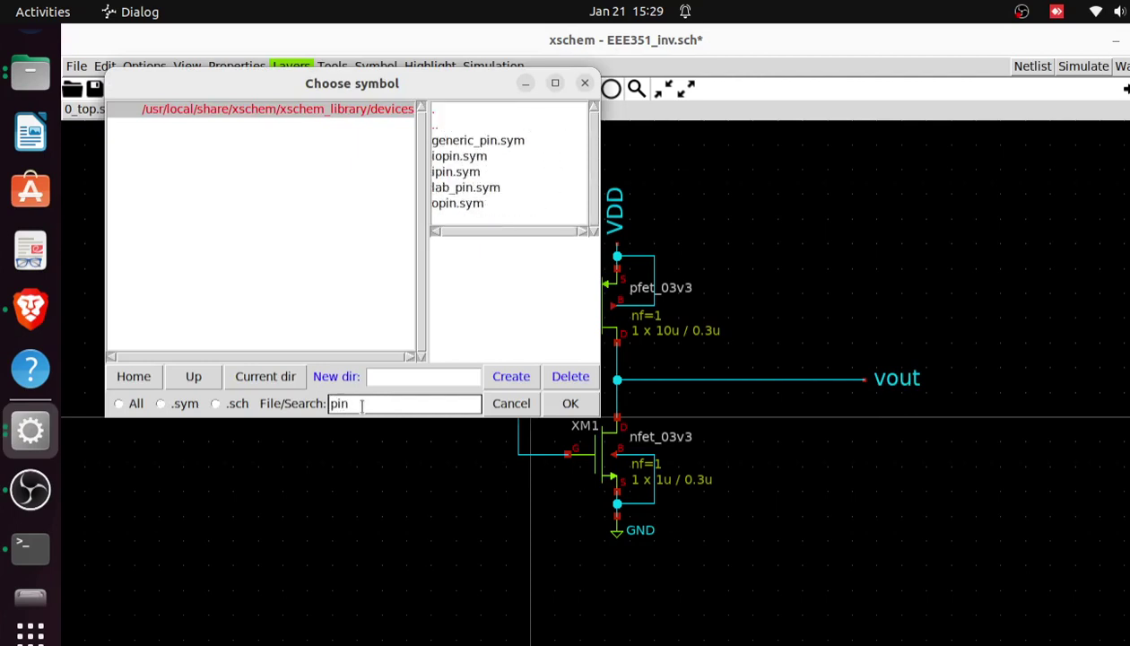
{"action": "left_click", "coordinate": [447, 205]}
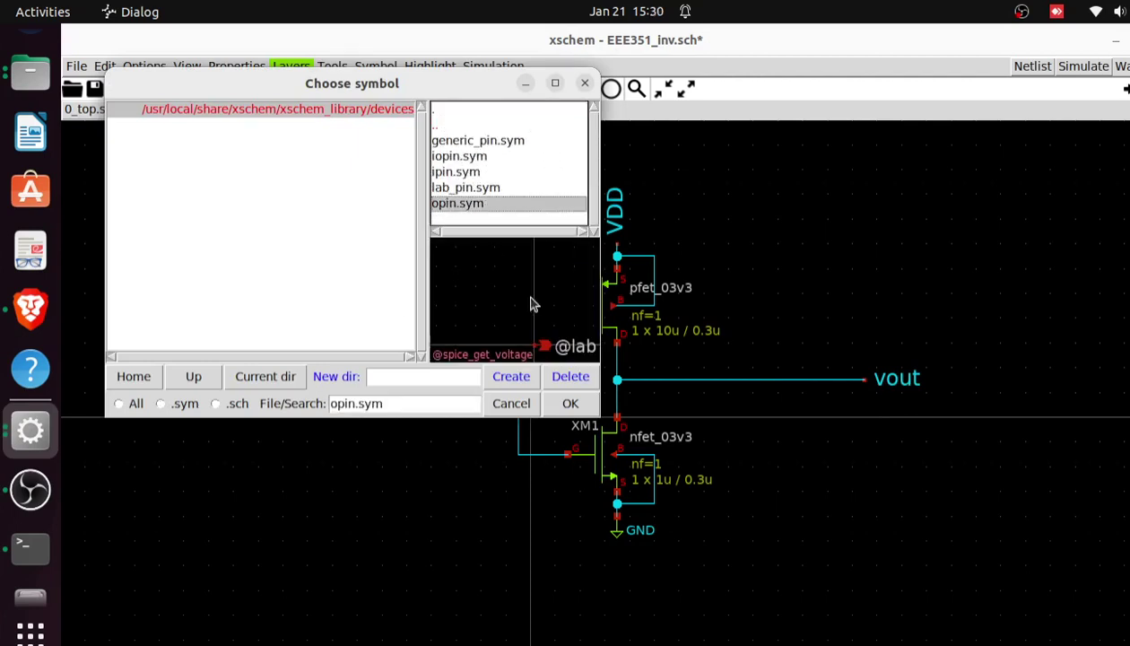
{"action": "left_click", "coordinate": [570, 405]}
{"action": "left_click", "coordinate": [857, 318]}
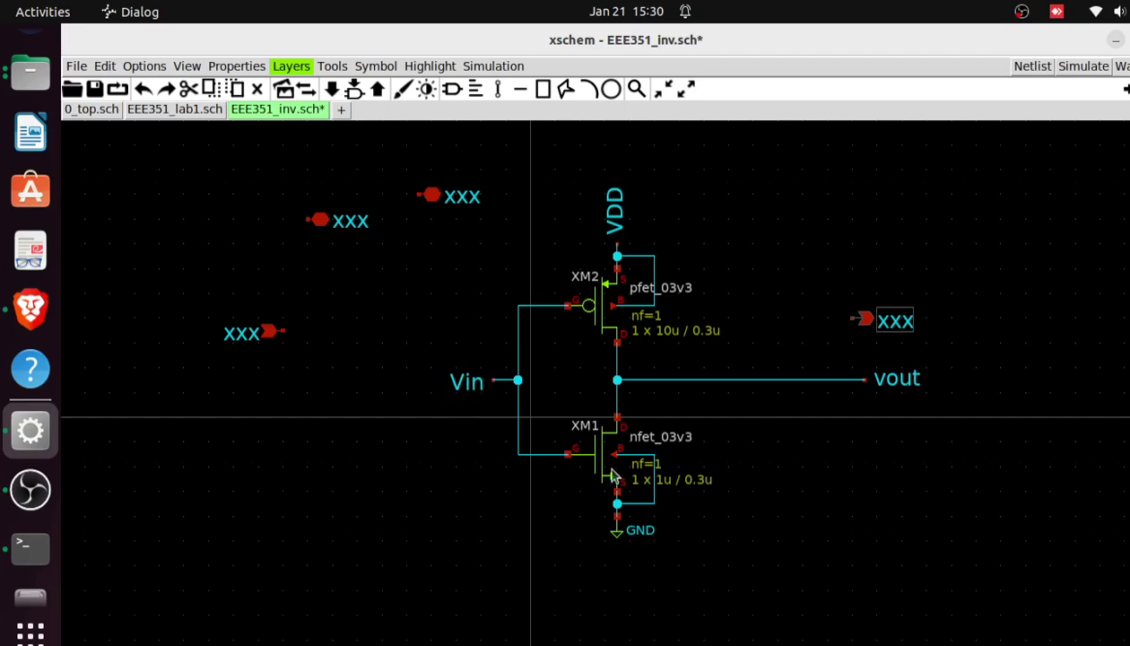
Step: Replace the Vin label with the ipin symbol, attaching it to the end of the inverter's input wire
{"action": "left_click", "coordinate": [466, 383]}
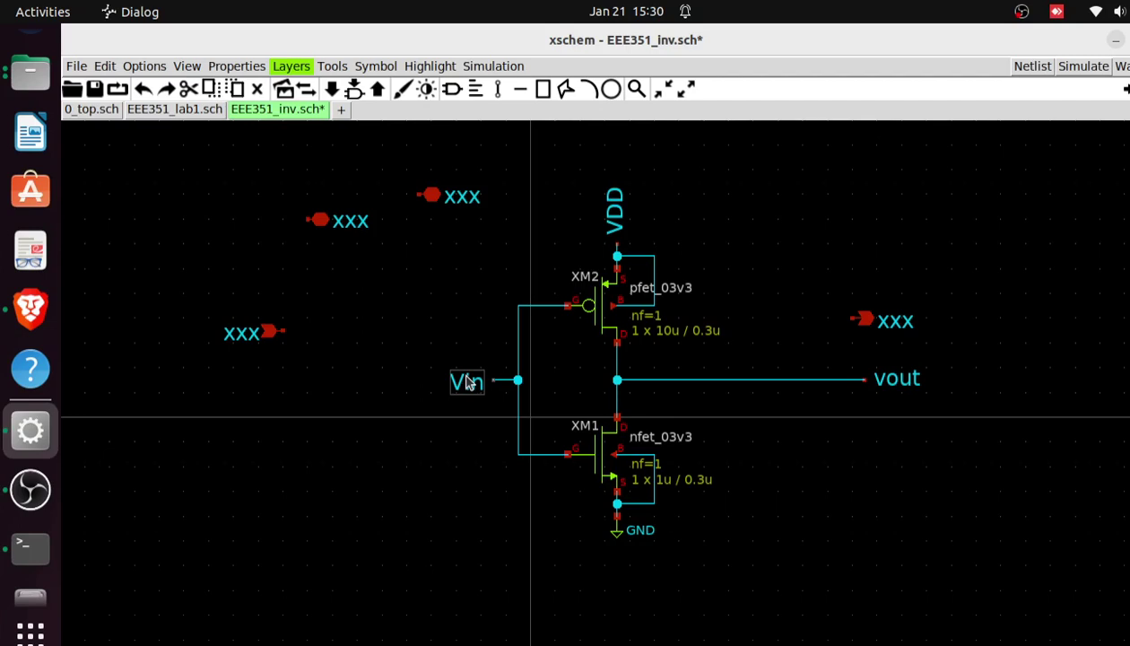
{"action": "key", "text": "Delete"}
{"action": "left_click", "coordinate": [248, 334]}
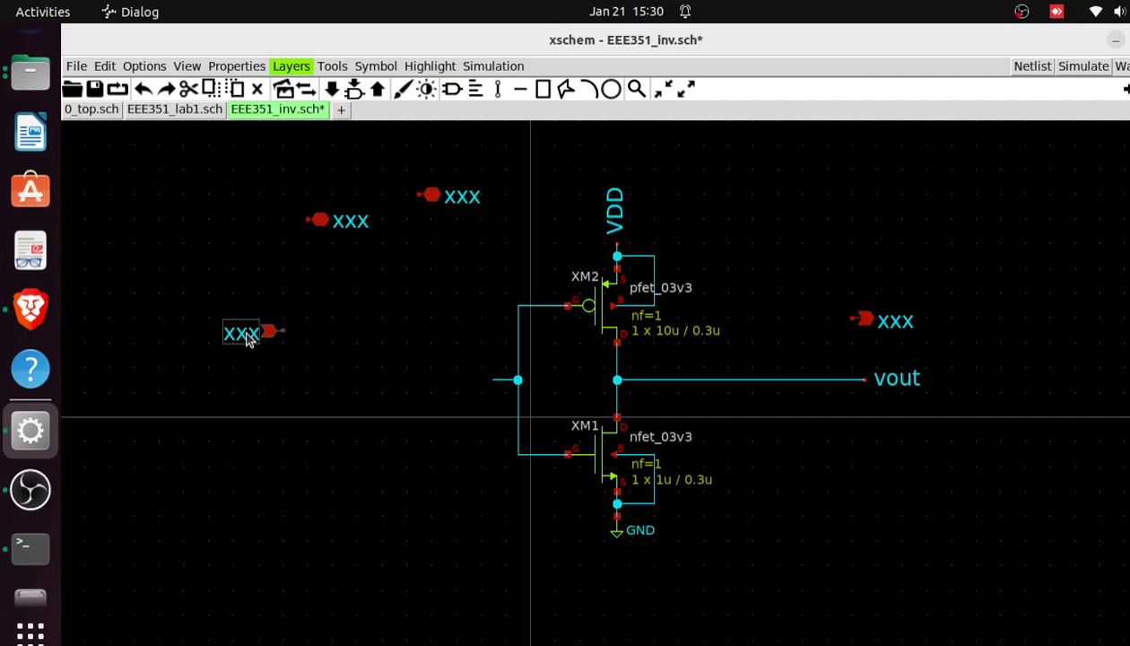
{"action": "key", "text": "c"}
{"action": "left_click", "coordinate": [456, 384]}
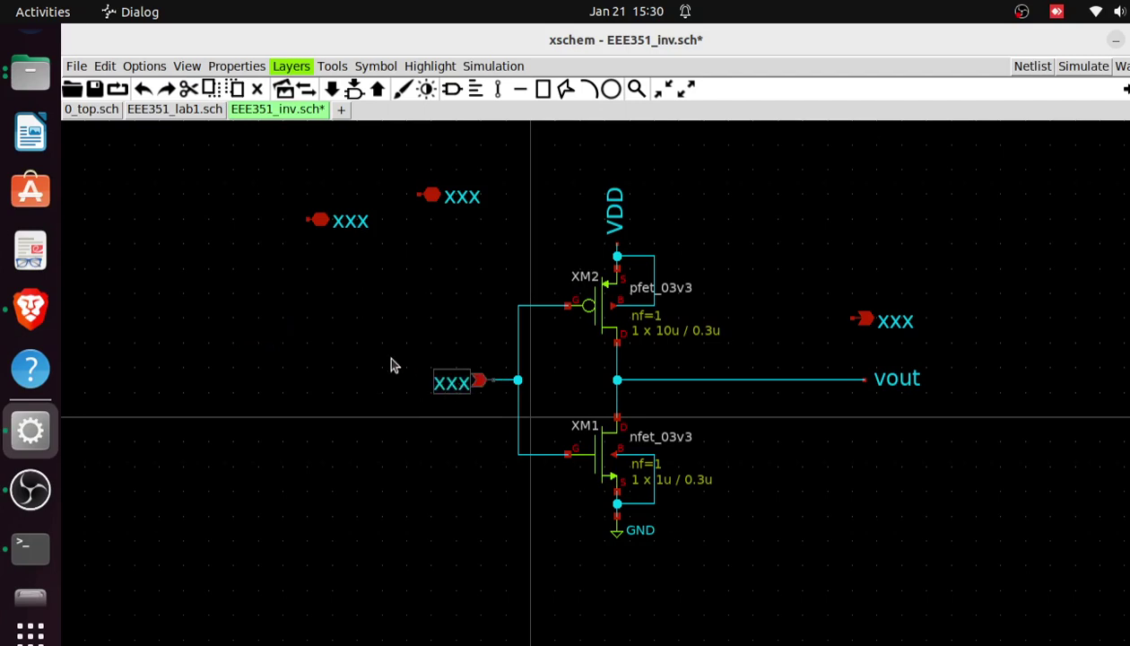
Step: Set the lab attribute of the input pin to Vin
{"action": "double_click", "coordinate": [462, 383]}
{"action": "left_click", "coordinate": [523, 472]}
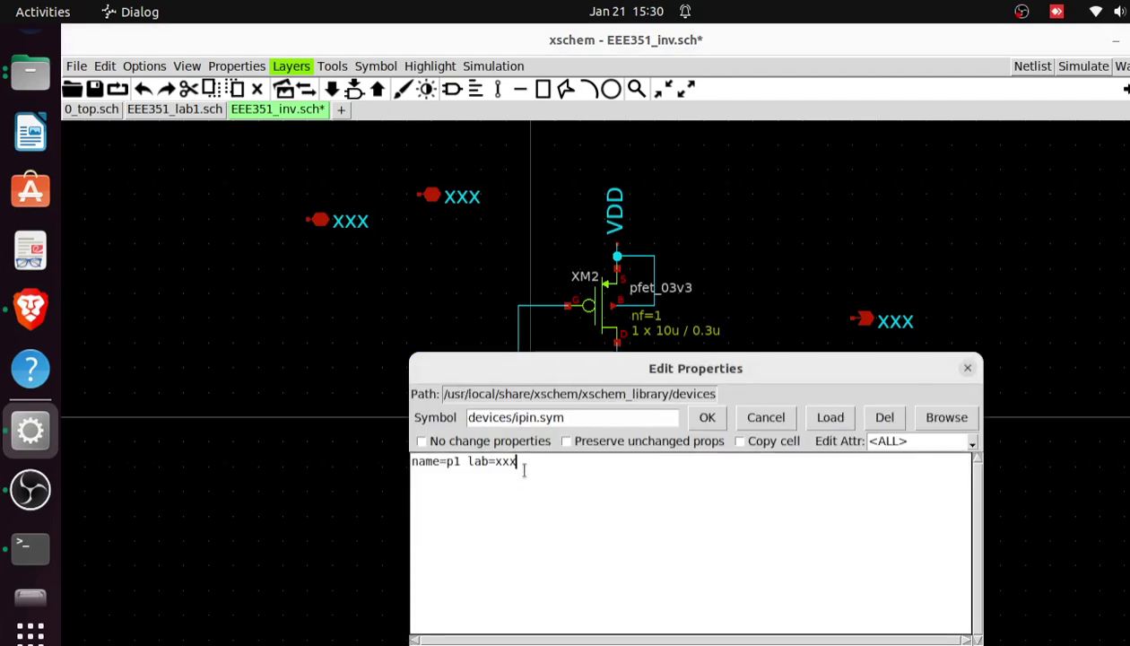
{"action": "key", "text": "BackSpace"}
{"action": "key", "text": "BackSpace"}
{"action": "type", "text": "Vin"}
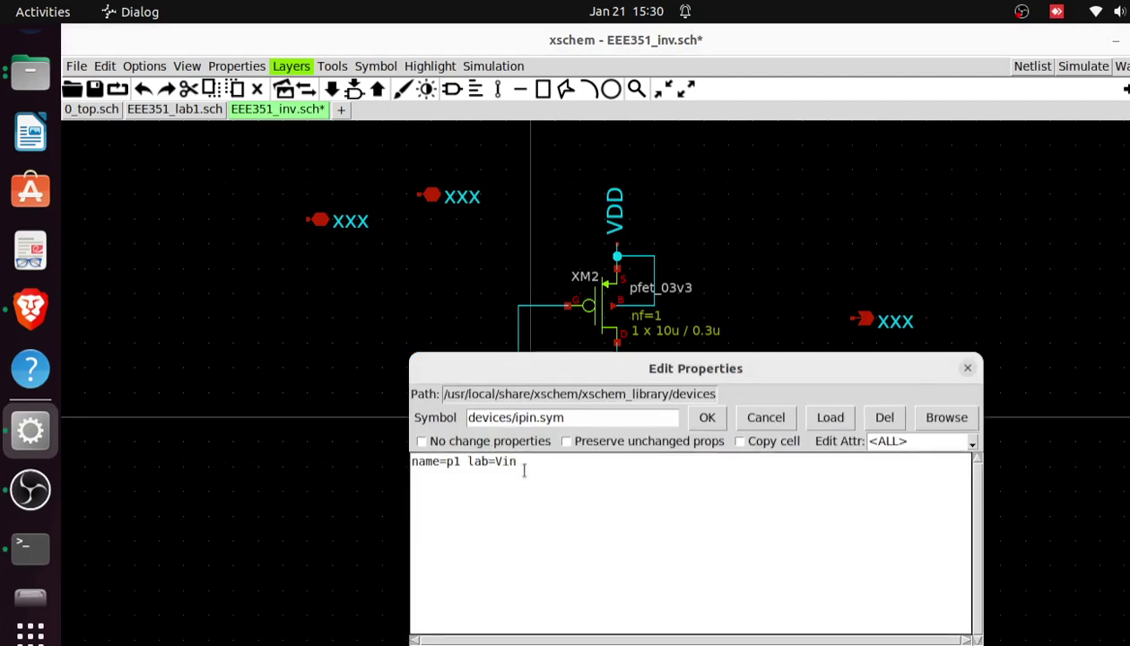
{"action": "left_click", "coordinate": [708, 420]}
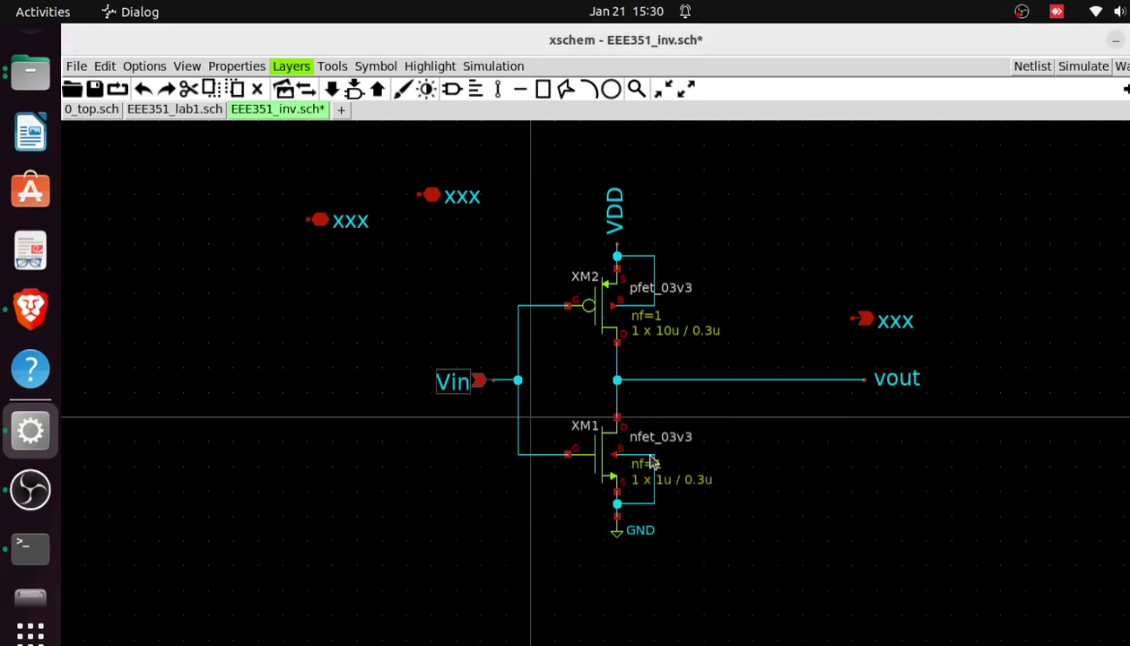
Step: Replace the VDD label with the iopin nearest the circuit, rotated upright and attached to the supply wire above XM2
{"action": "left_click", "coordinate": [621, 211]}
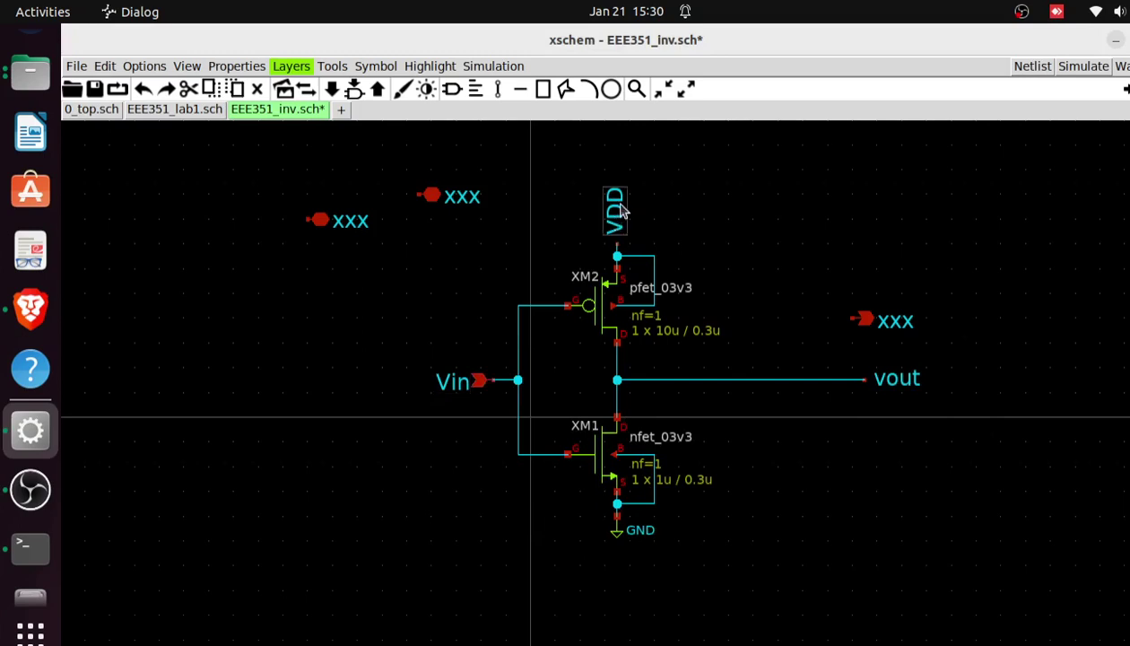
{"action": "key", "text": "Delete"}
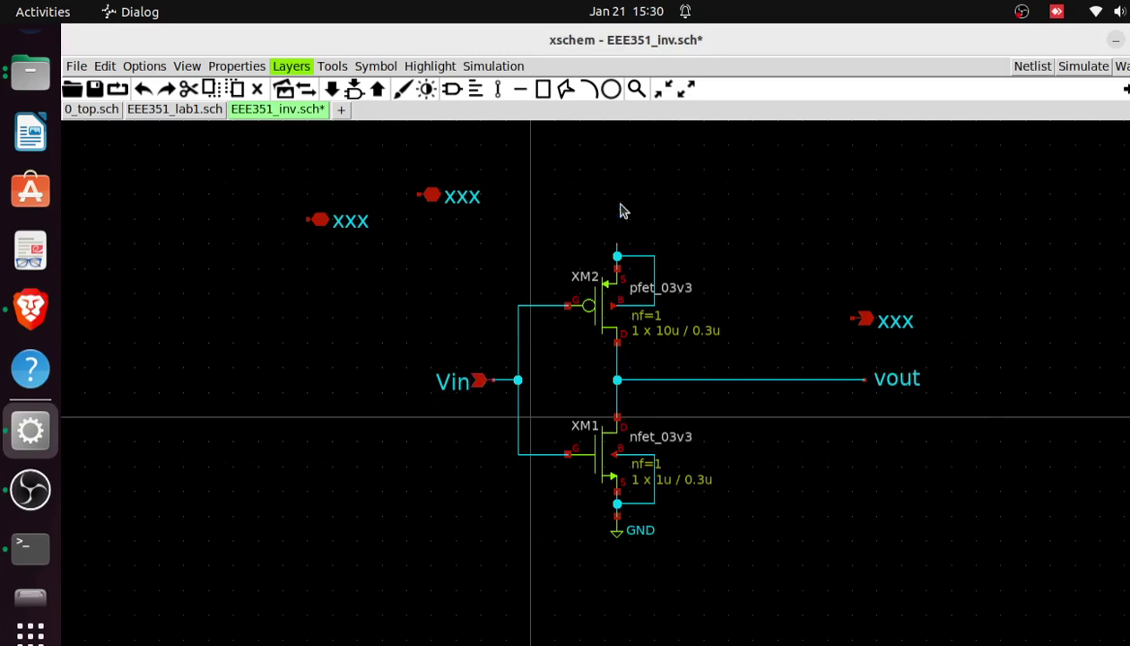
{"action": "left_click", "coordinate": [440, 203]}
{"action": "key", "text": "shift+r"}
{"action": "key", "text": "shift+r"}
{"action": "key", "text": "shift+r"}
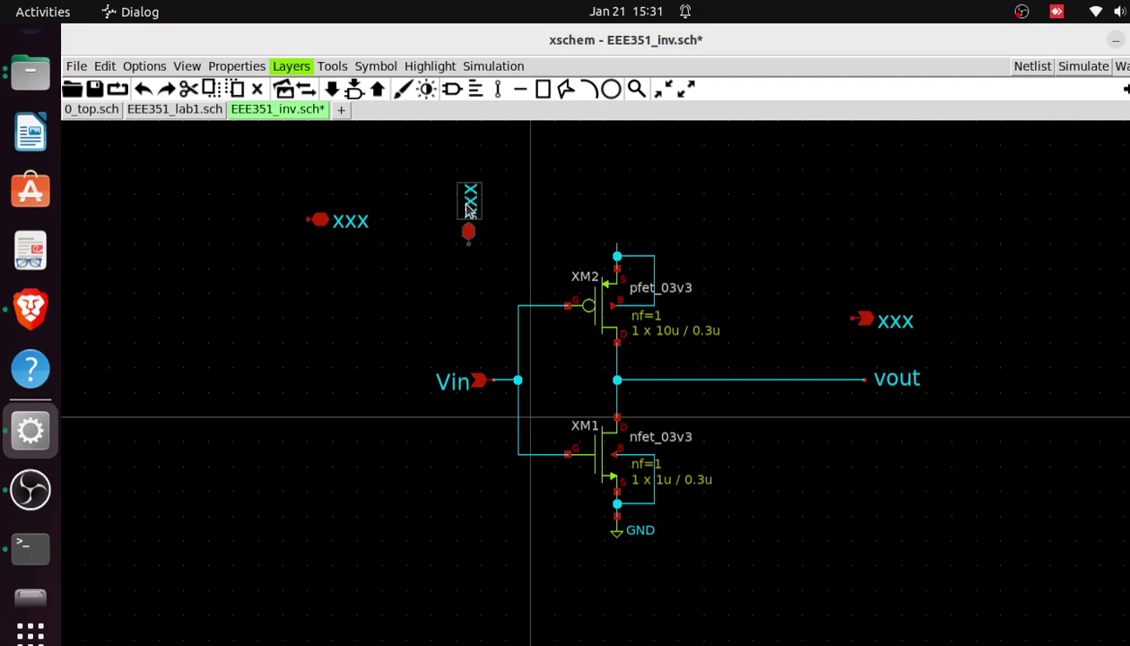
{"action": "key", "text": "c"}
{"action": "left_click", "coordinate": [618, 209]}
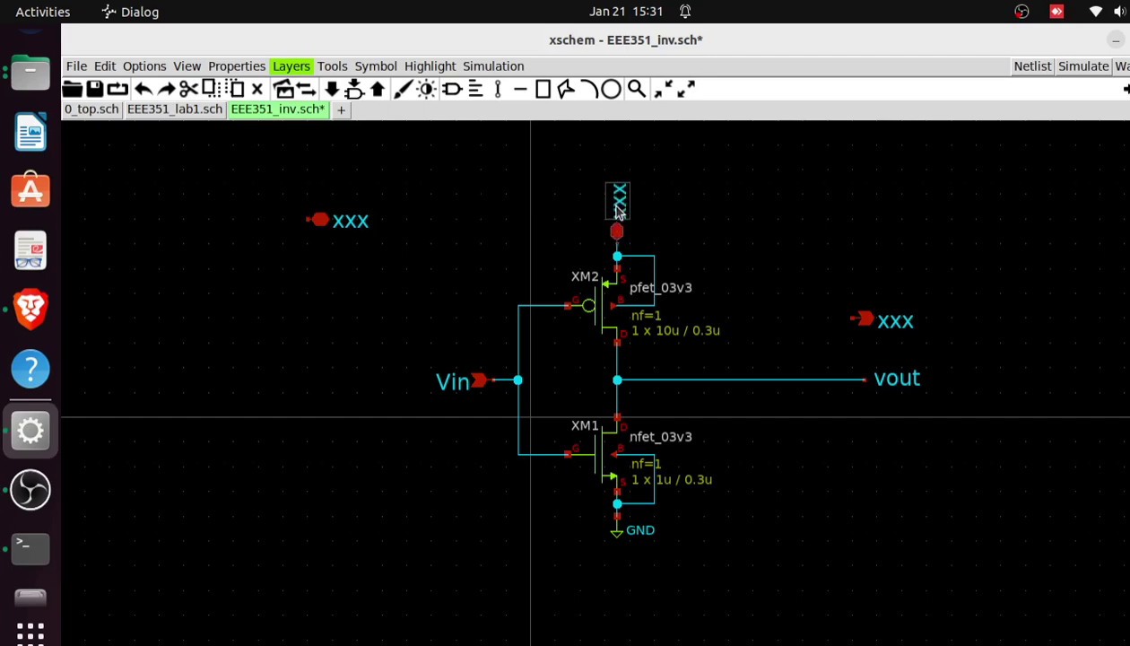
Step: Set the lab attribute of the supply pin above XM2 to VDD
{"action": "double_click", "coordinate": [617, 209]}
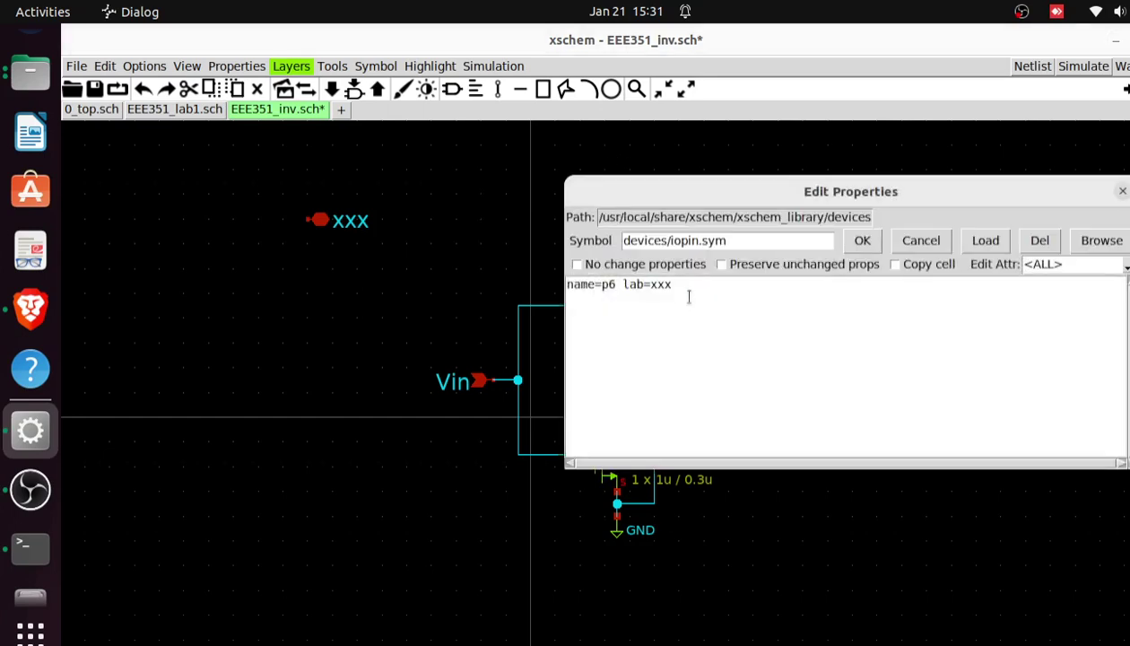
{"action": "key", "text": "BackSpace"}
{"action": "key", "text": "BackSpace"}
{"action": "key", "text": "BackSpace"}
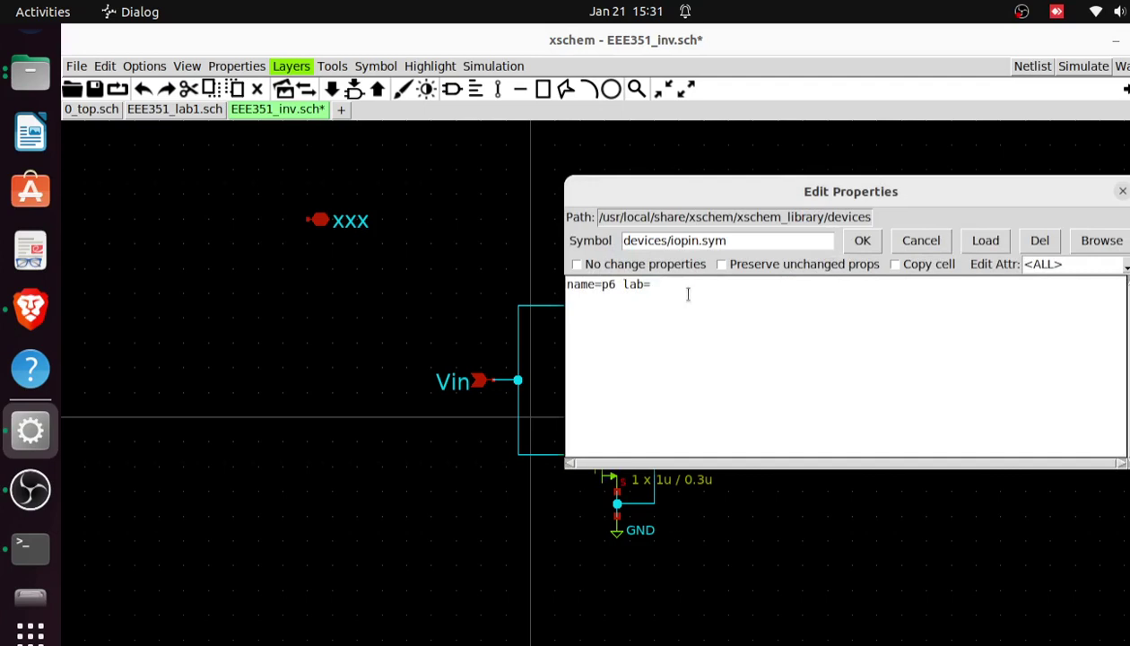
{"action": "type", "text": "VDD"}
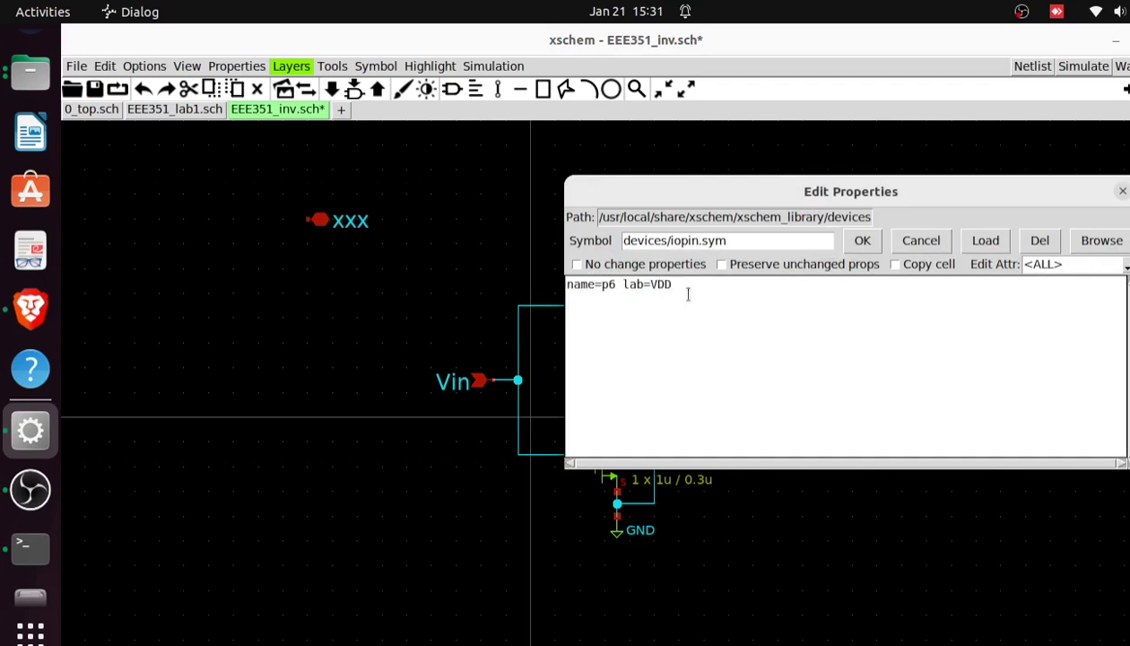
{"action": "left_click", "coordinate": [862, 241]}
Step: Set the lab attribute of the remaining unattached iopin to VSS
{"action": "left_click", "coordinate": [344, 226]}
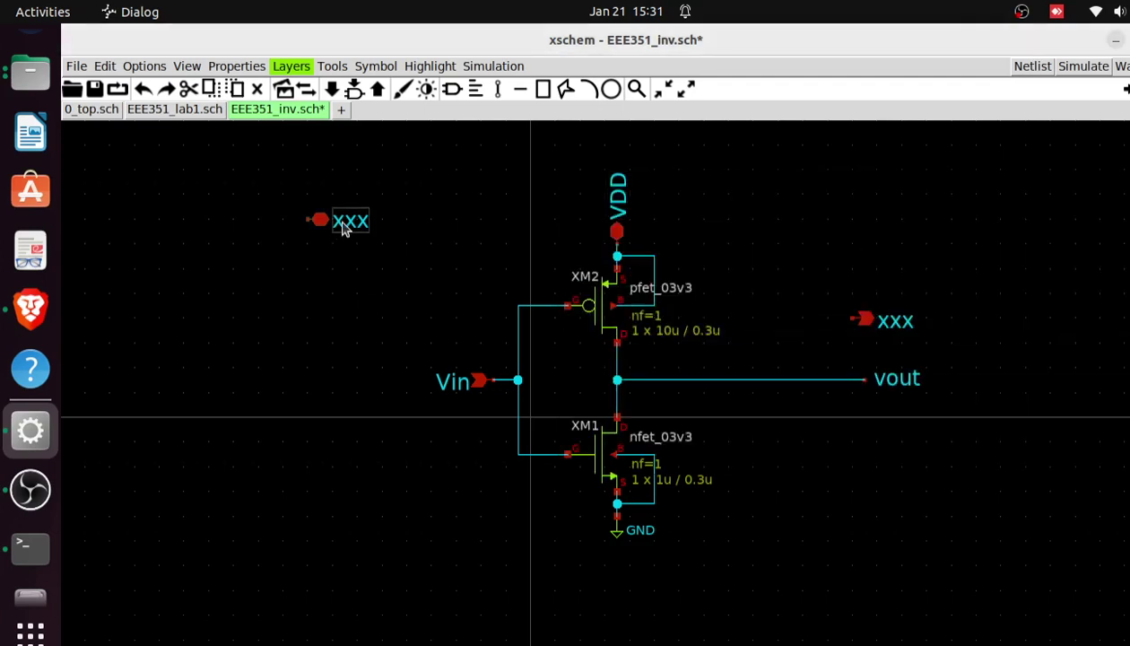
{"action": "double_click", "coordinate": [344, 226]}
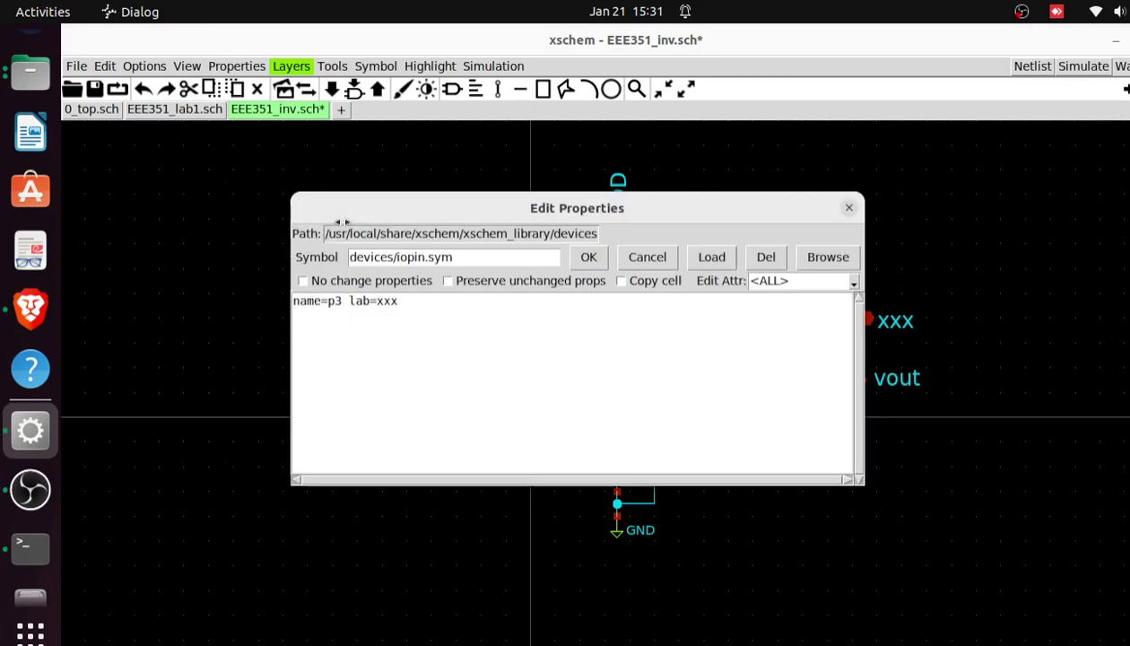
{"action": "left_click", "coordinate": [413, 308]}
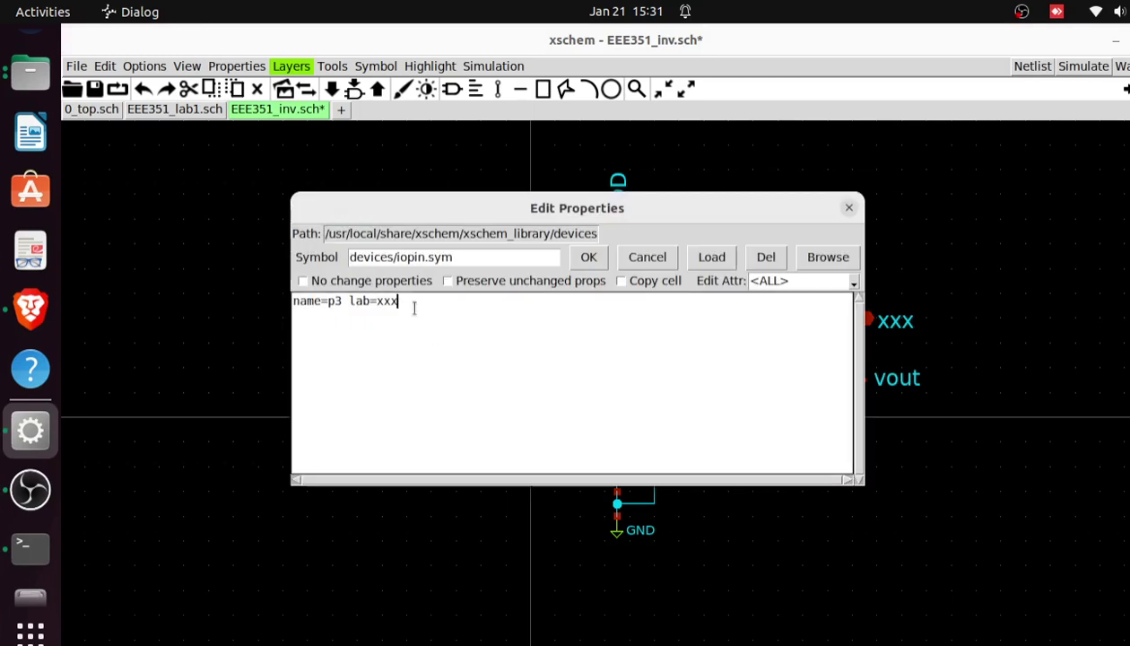
{"action": "key", "text": "BackSpace"}
{"action": "key", "text": "BackSpace"}
{"action": "type", "text": "VSS"}
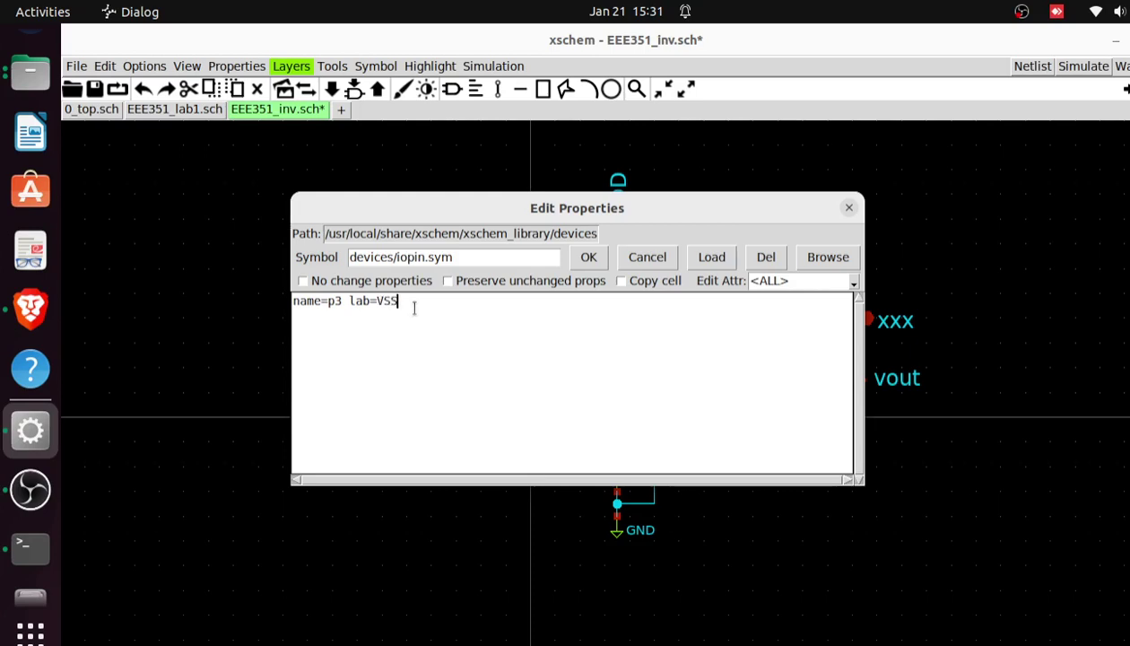
{"action": "left_click", "coordinate": [593, 257]}
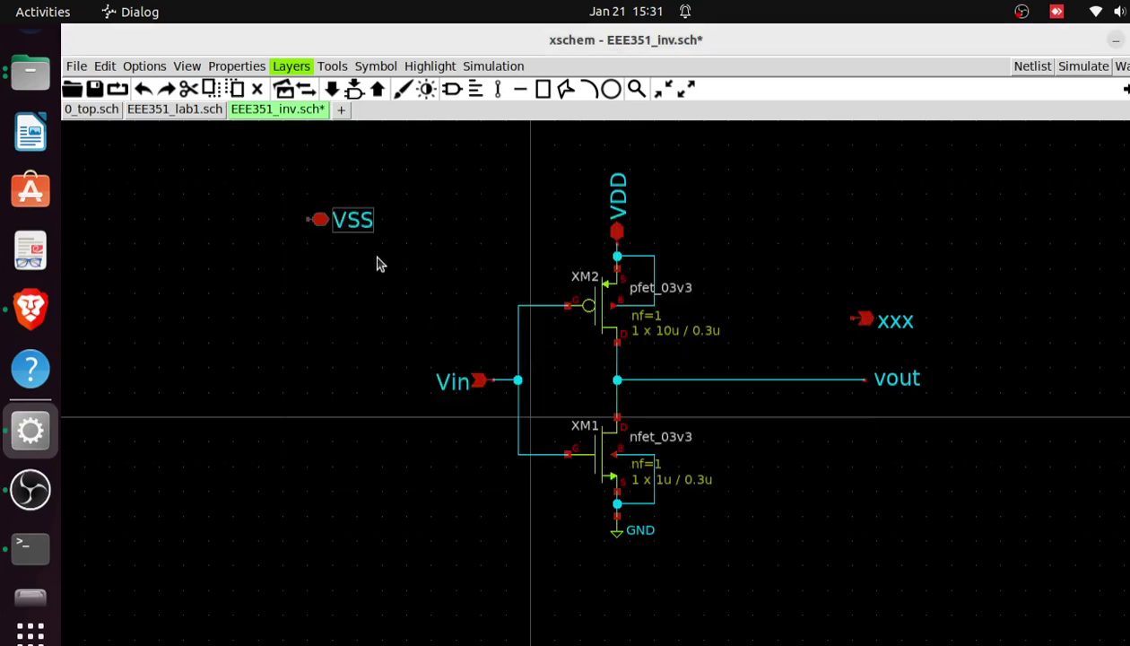
Step: Replace the GND symbol with the VSS pin, rotated to point its connection upward and attached to the wire below XM1
{"action": "left_click", "coordinate": [616, 533]}
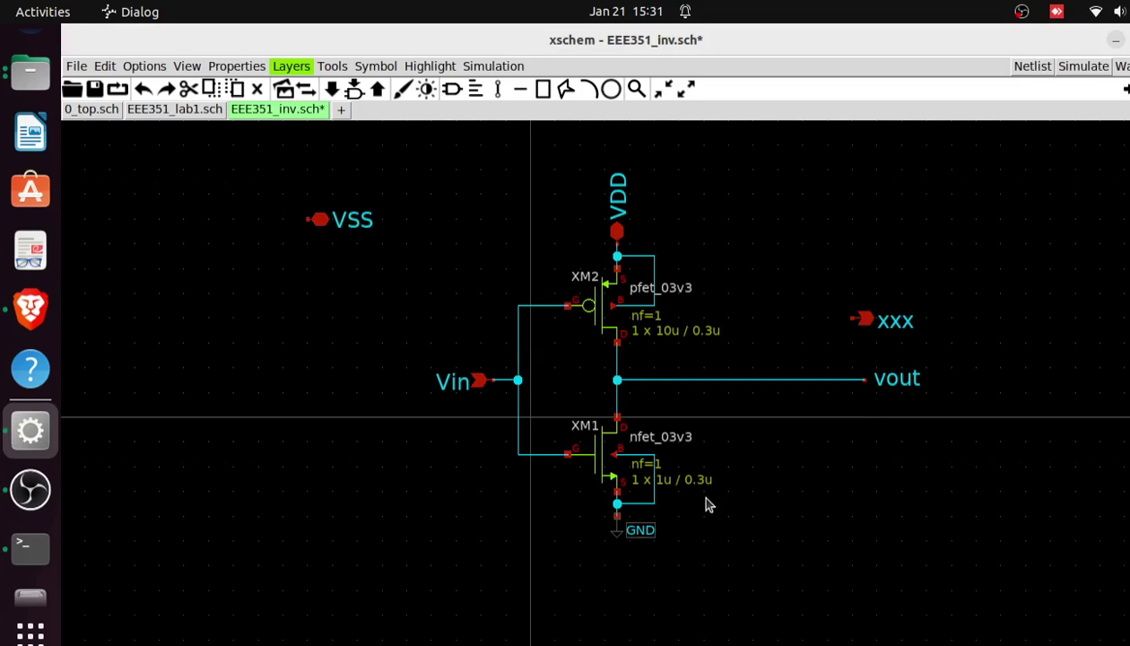
{"action": "key", "text": "Delete"}
{"action": "left_click", "coordinate": [354, 221]}
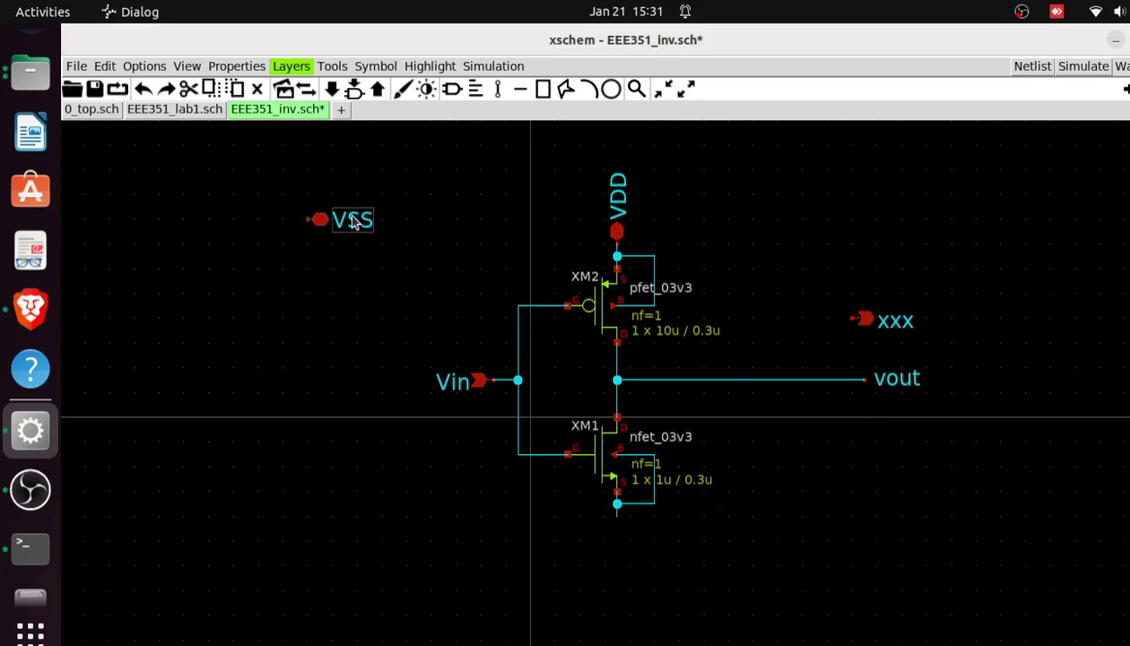
{"action": "key", "text": "shift+r"}
{"action": "key", "text": "shift+r"}
{"action": "key", "text": "shift+r"}
{"action": "key", "text": "shift+r"}
{"action": "key", "text": "shift+r"}
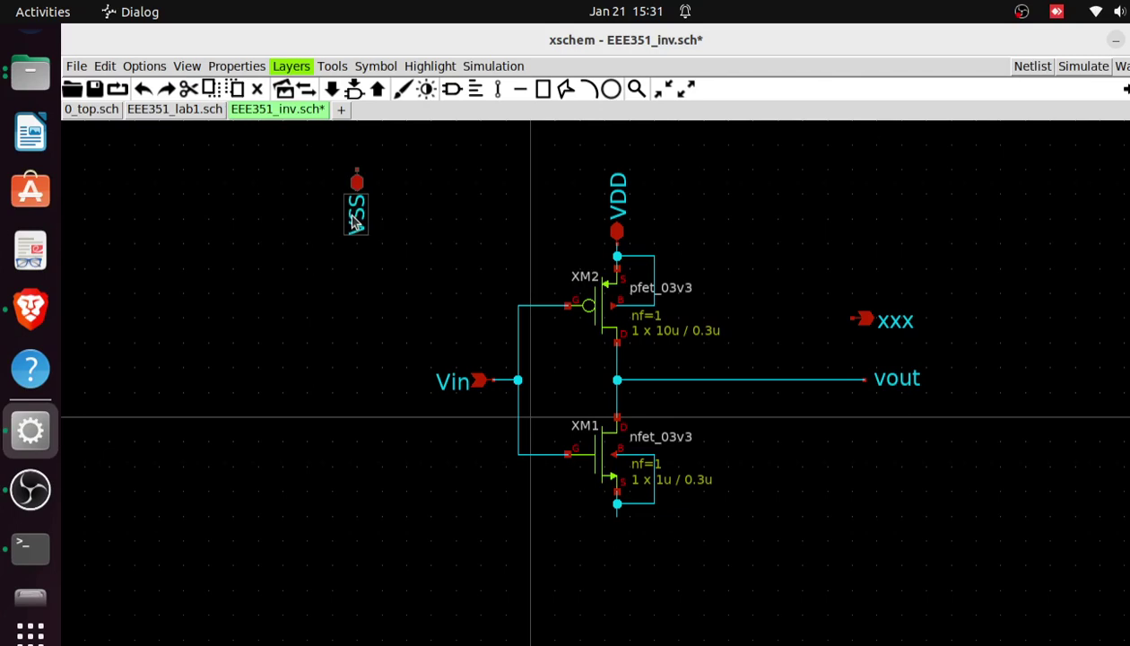
{"action": "left_click_drag", "start_coordinate": [355, 224], "coordinate": [617, 573]}
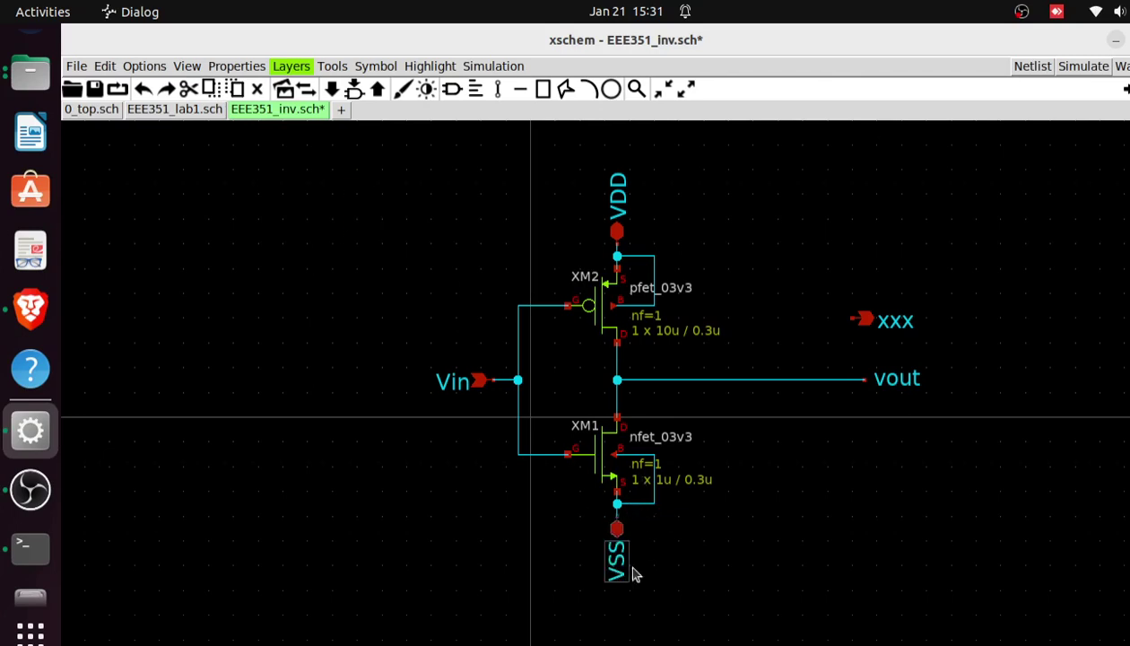
Step: Replace the vout label with the output pin, its lab attribute set to Vout, attached to the end of the output wire
{"action": "left_click", "coordinate": [900, 384]}
{"action": "double_click", "coordinate": [866, 320]}
{"action": "left_click", "coordinate": [740, 400]}
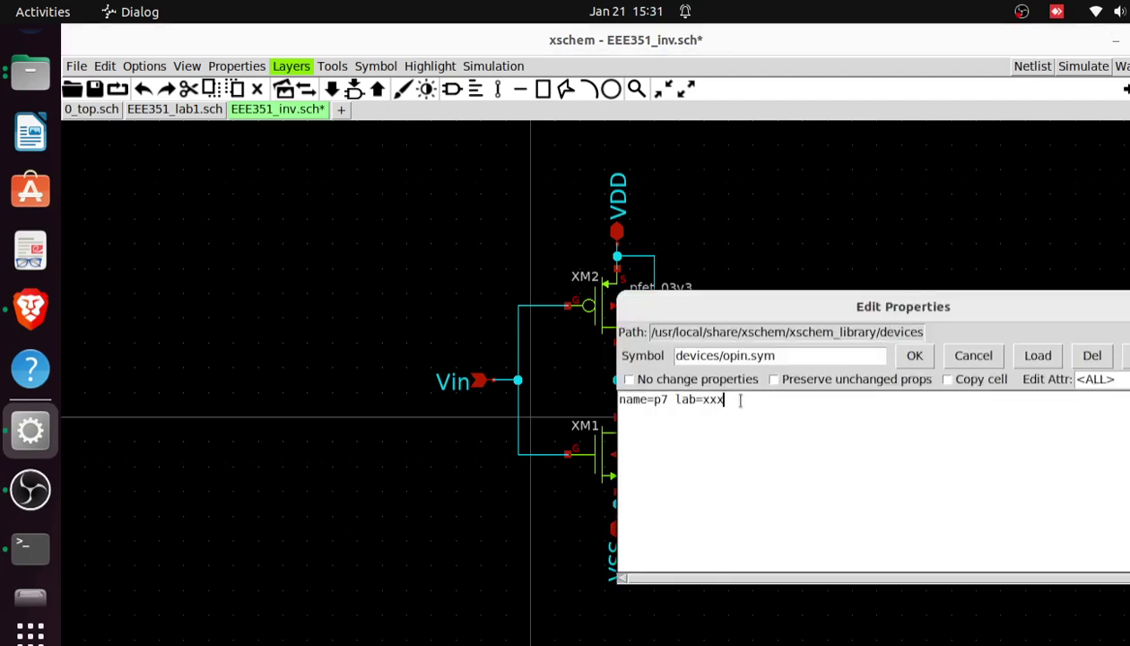
{"action": "key", "text": "BackSpace"}
{"action": "key", "text": "BackSpace"}
{"action": "key", "text": "BackSpace"}
{"action": "type", "text": "Vout"}
{"action": "left_click", "coordinate": [915, 355]}
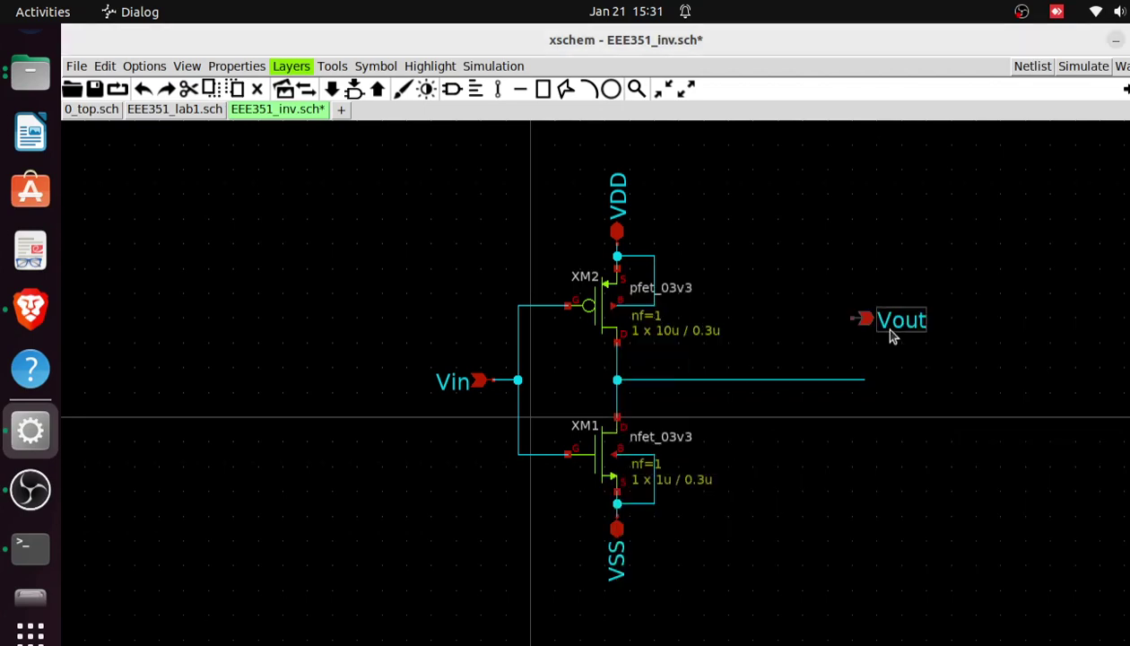
{"action": "left_click_drag", "start_coordinate": [890, 335], "coordinate": [904, 399]}
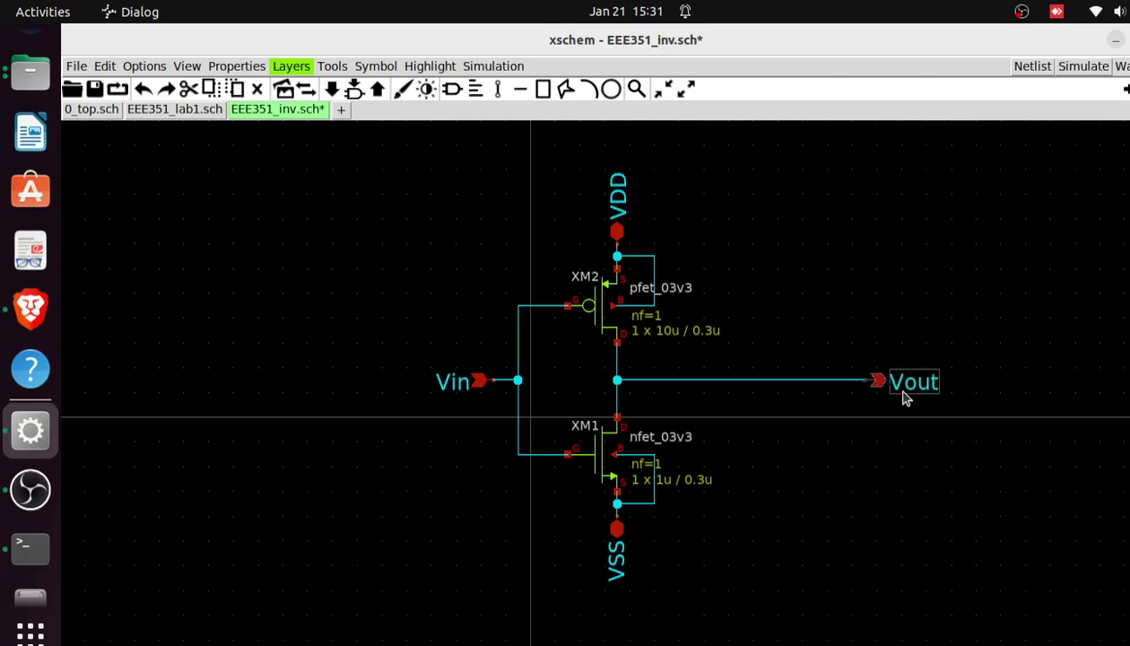
{"action": "left_click", "coordinate": [883, 284]}
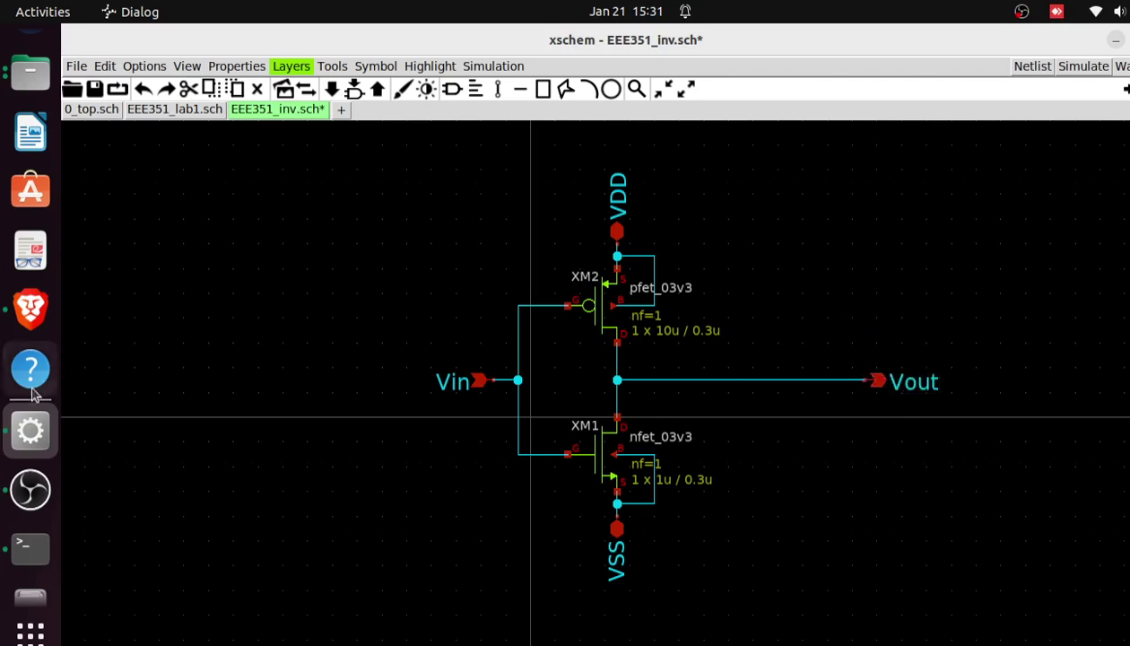
{"action": "left_click", "coordinate": [18, 507]}
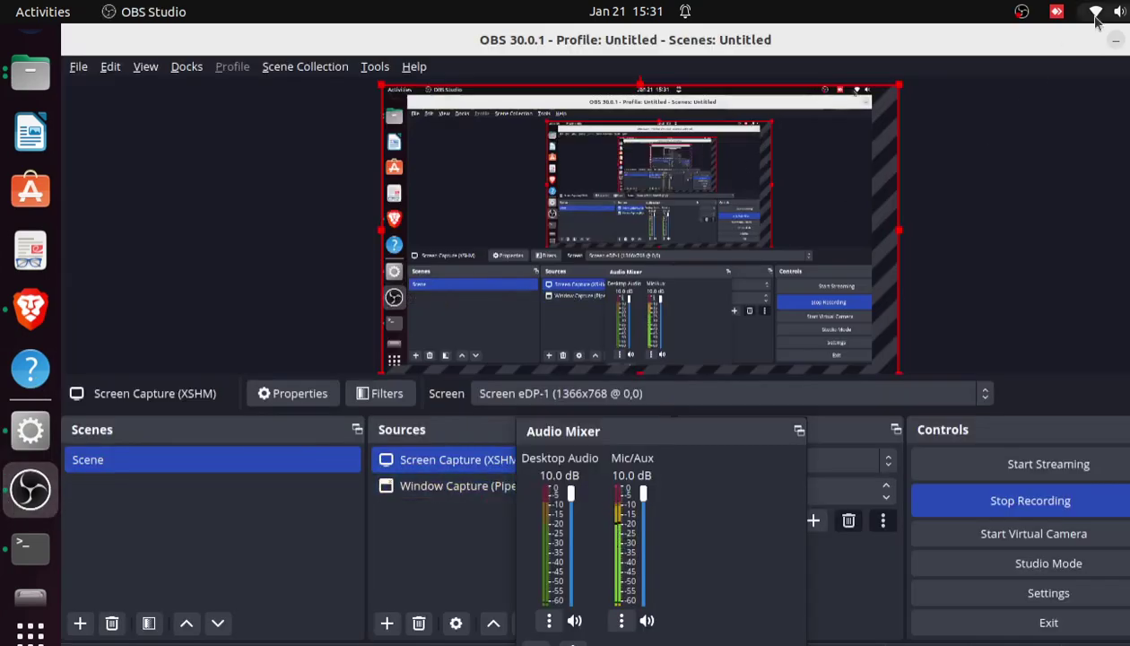
{"action": "left_click", "coordinate": [1116, 42]}
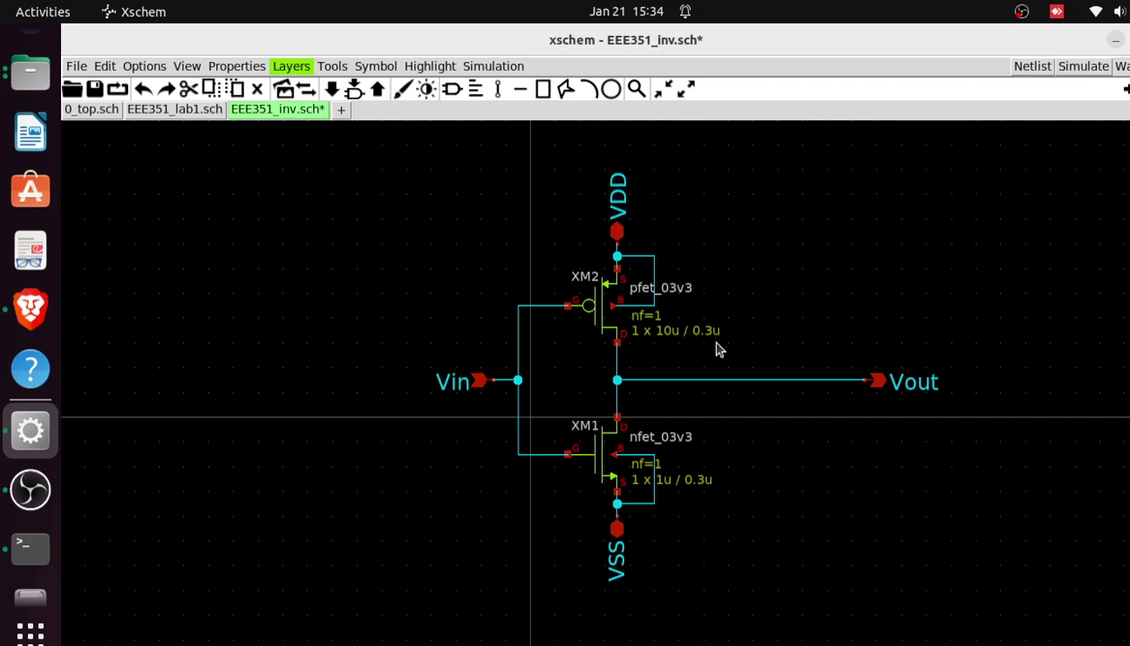
{"action": "left_click", "coordinate": [31, 488]}
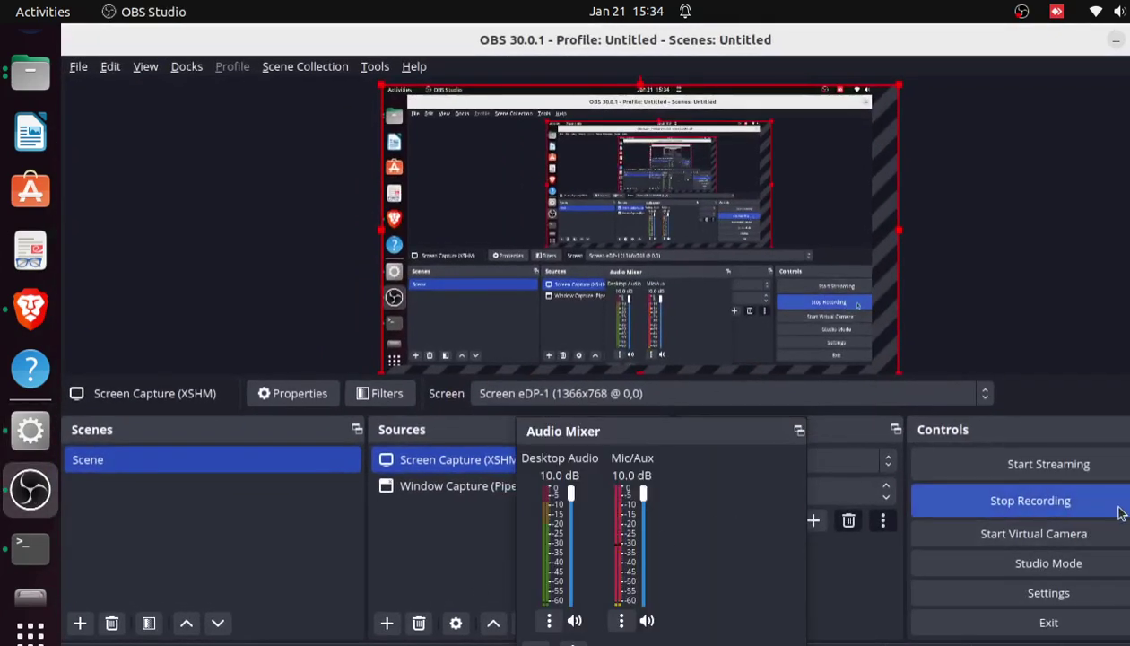
{"action": "left_click", "coordinate": [31, 430]}
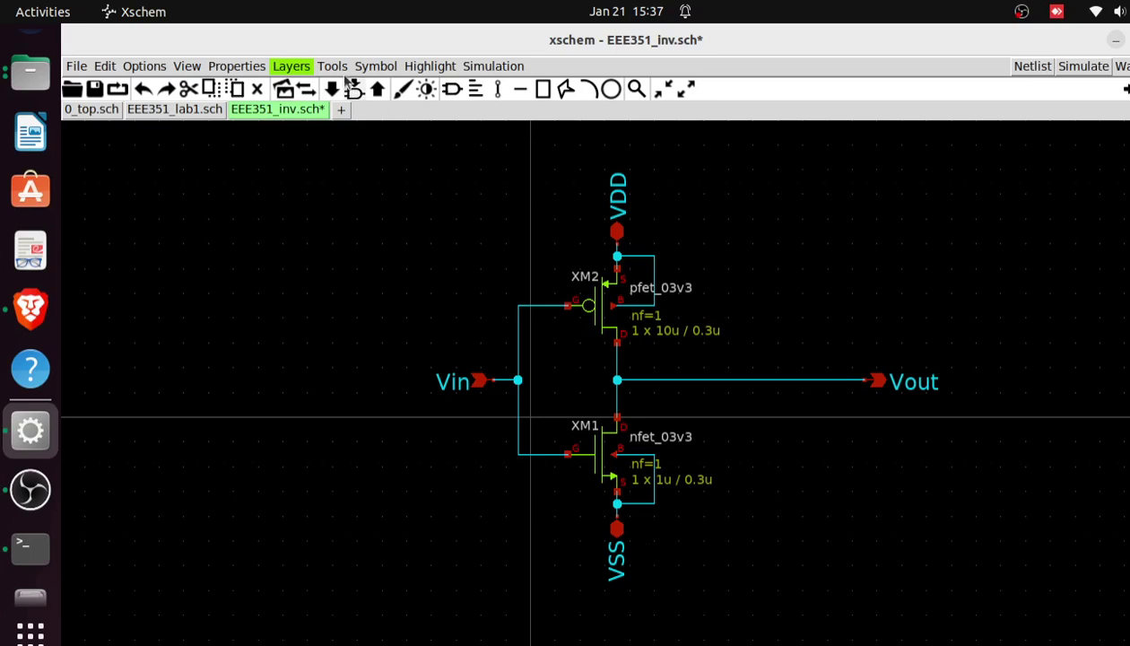
{"action": "left_click", "coordinate": [476, 68]}
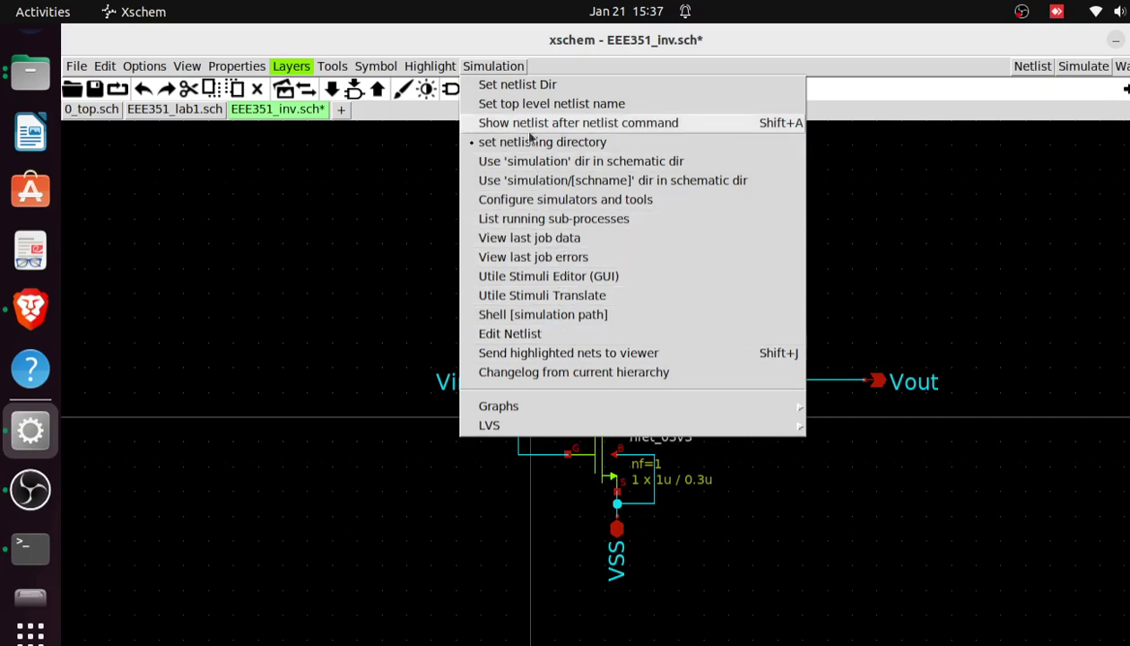
{"action": "left_click", "coordinate": [411, 72]}
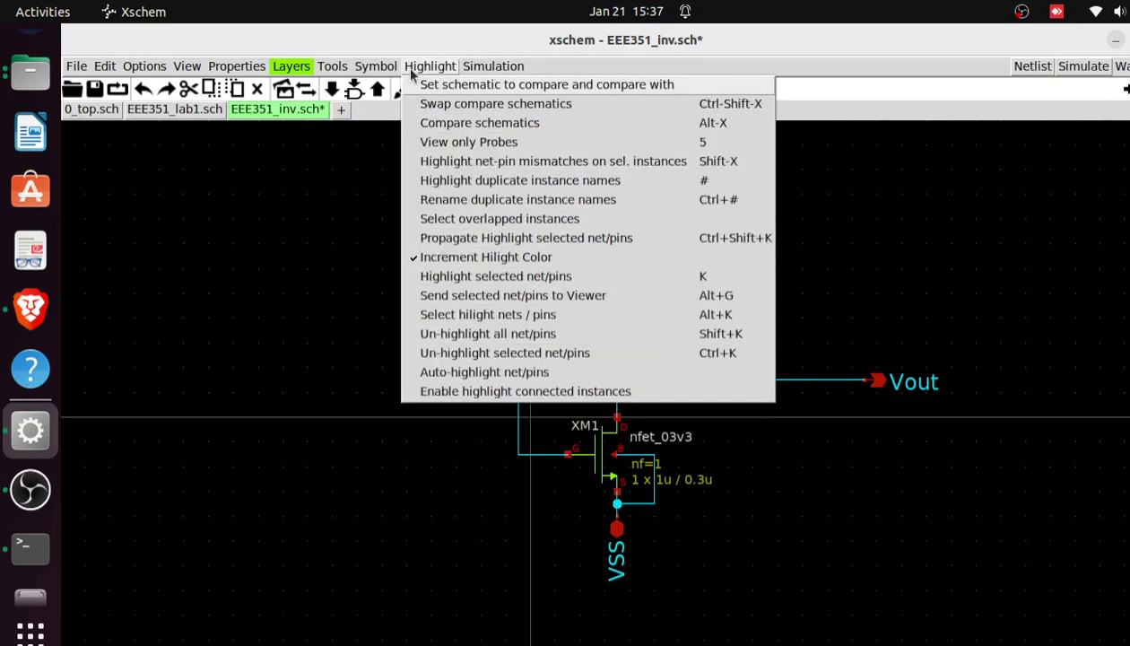
{"action": "mouse_move", "coordinate": [375, 72]}
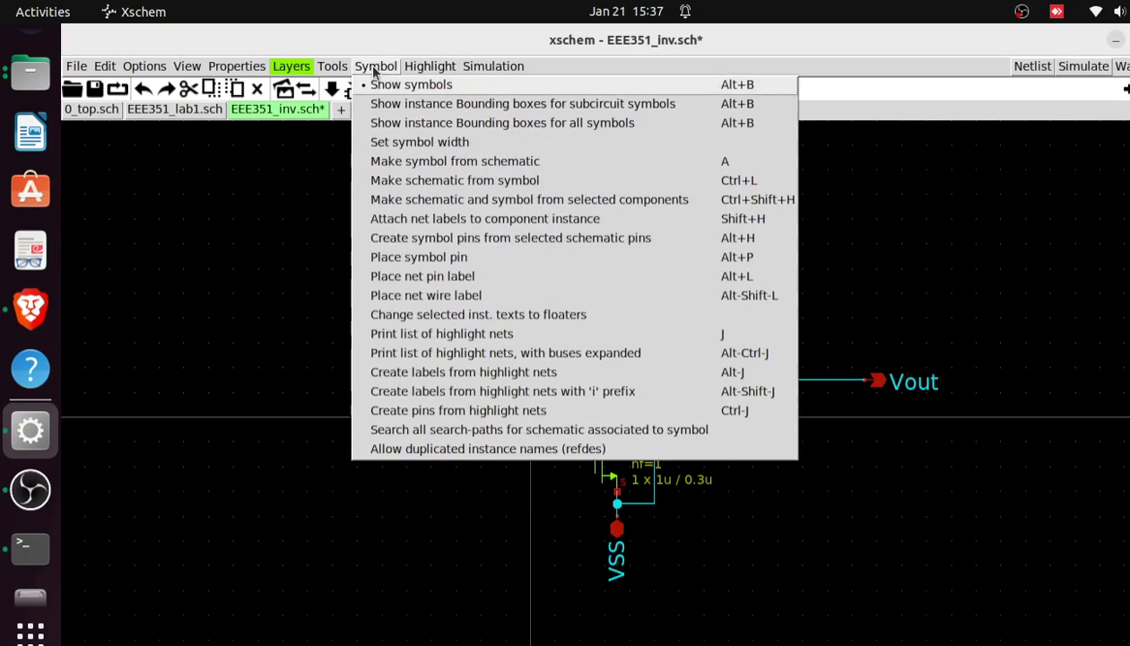
{"action": "left_click", "coordinate": [208, 346]}
{"action": "left_click", "coordinate": [32, 485]}
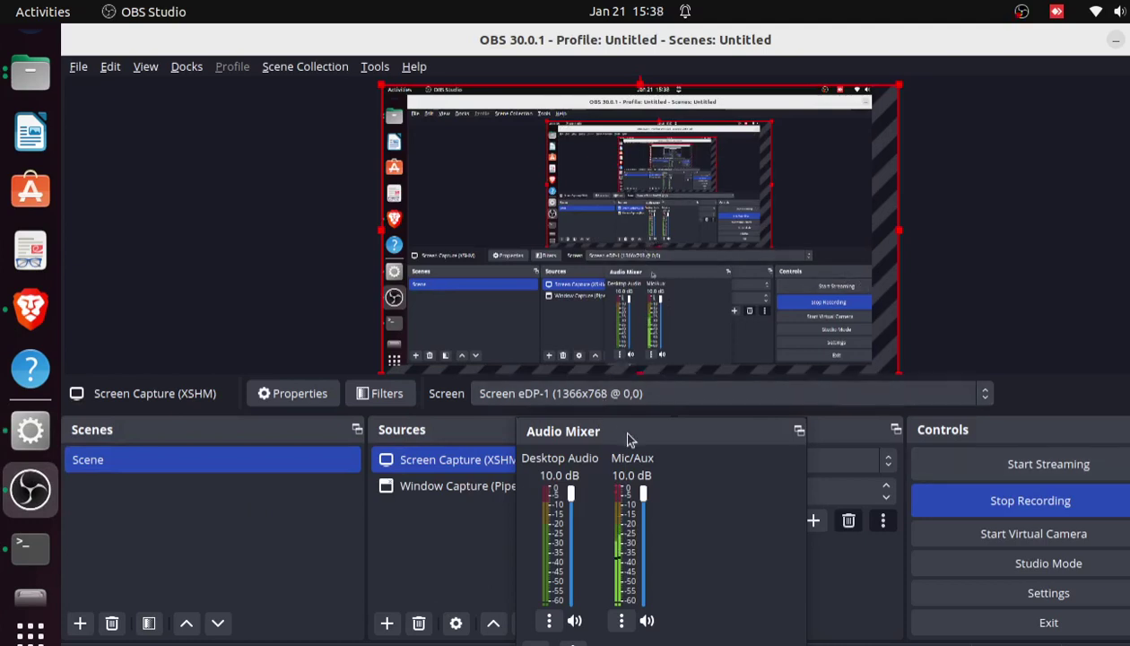
{"action": "left_click", "coordinate": [29, 430]}
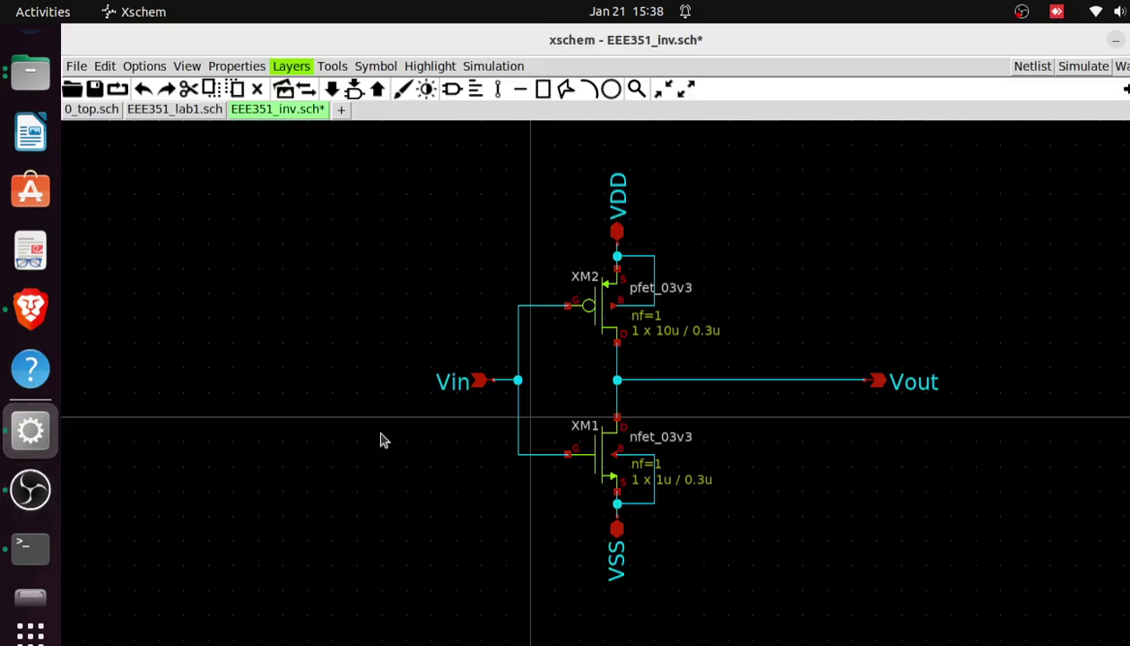
Step: Enable the LVS netlist option that makes the top level a .subckt, and save the inverter schematic
{"action": "left_click", "coordinate": [483, 68]}
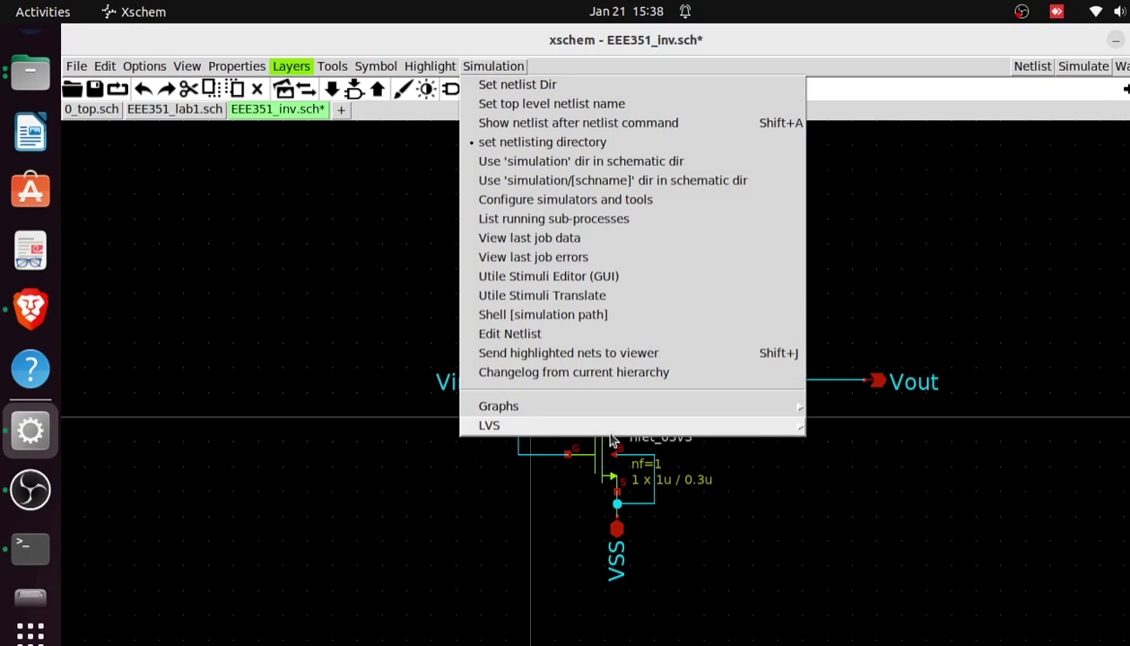
{"action": "left_click", "coordinate": [766, 434]}
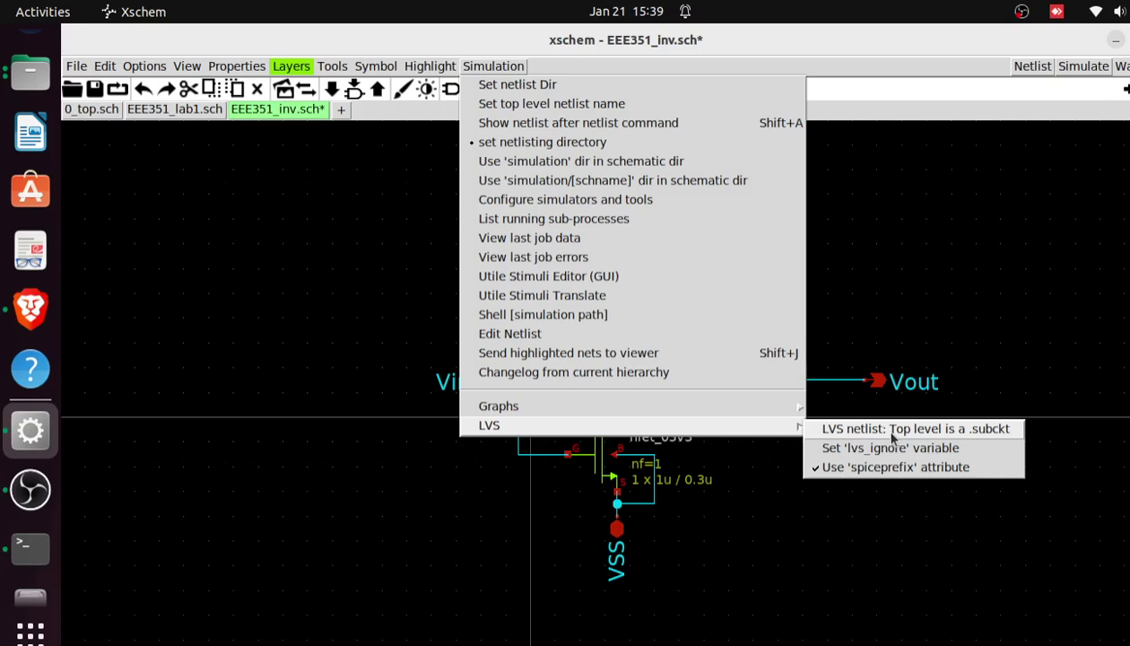
{"action": "left_click", "coordinate": [891, 437]}
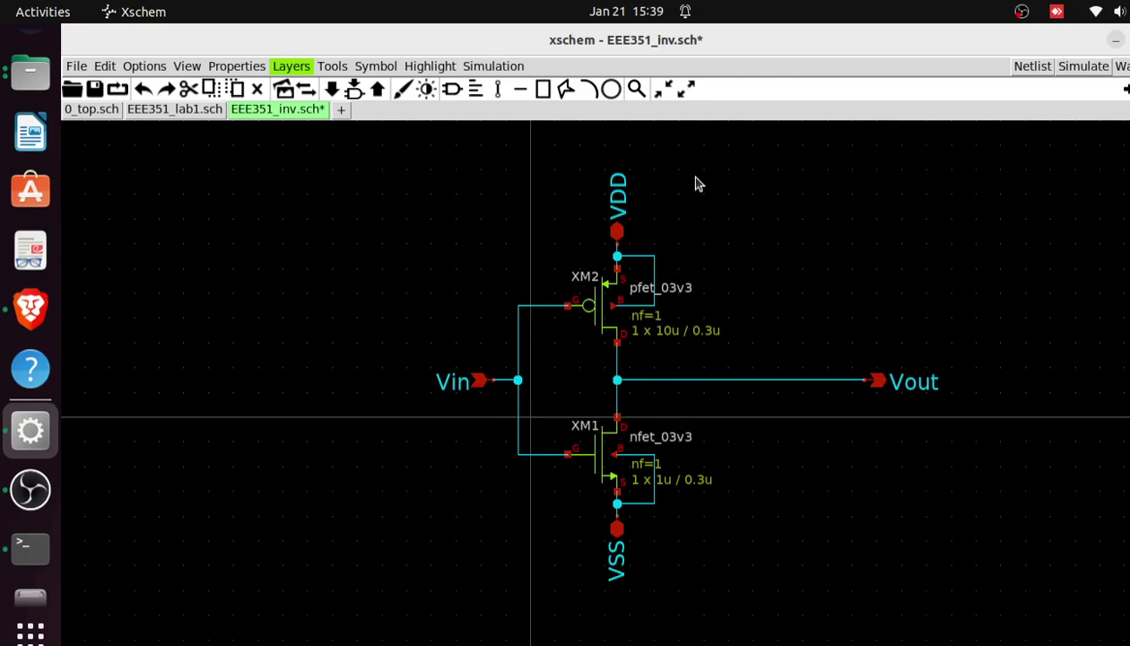
{"action": "key", "text": "ctrl+s"}
{"action": "left_click", "coordinate": [664, 211]}
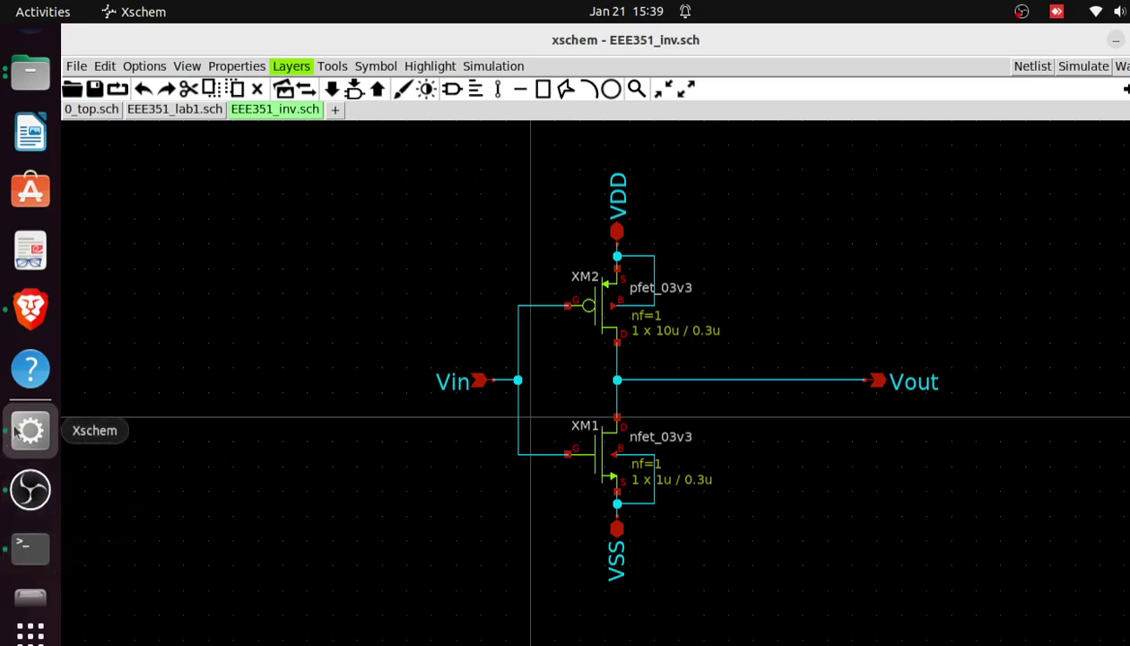
{"action": "left_click", "coordinate": [31, 489]}
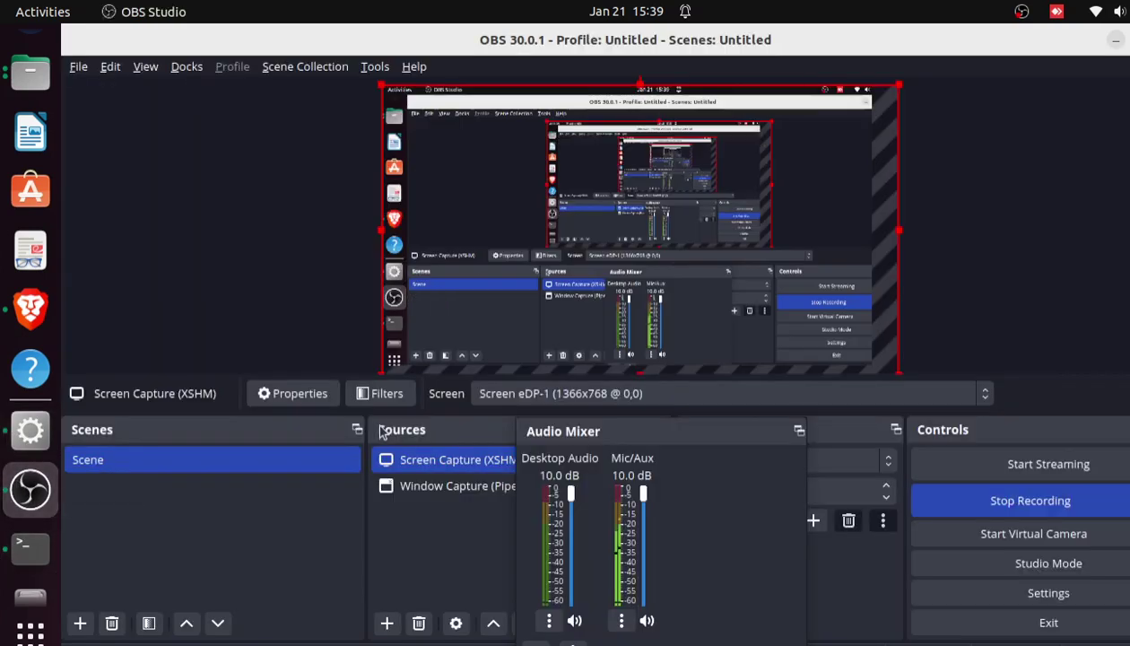
{"action": "left_click", "coordinate": [1045, 501]}
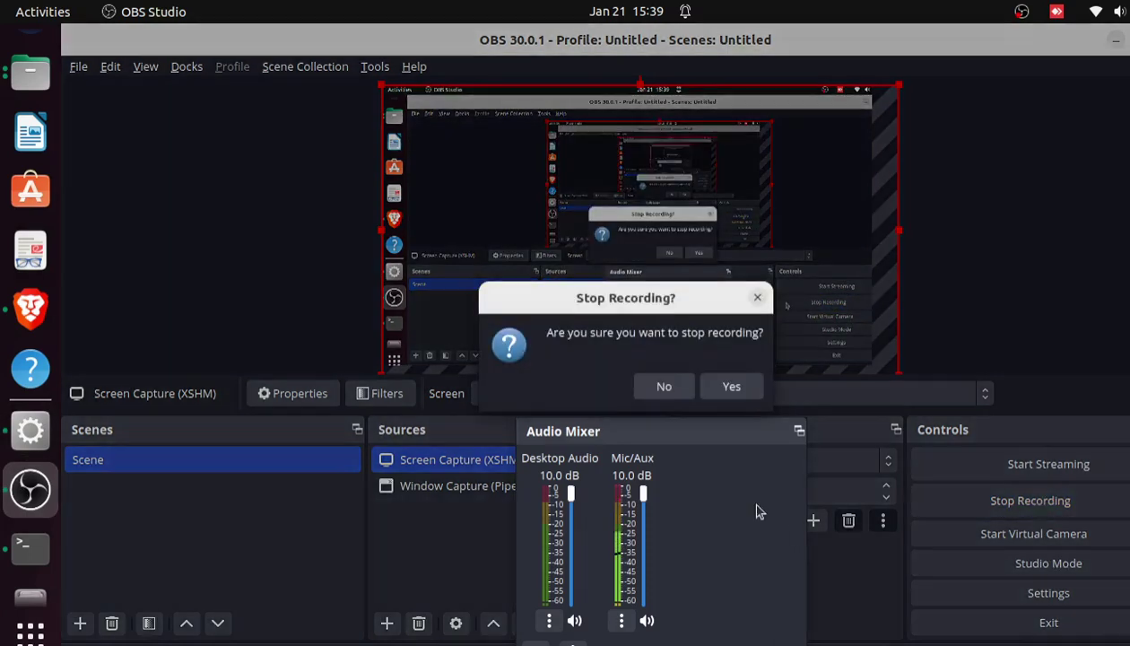